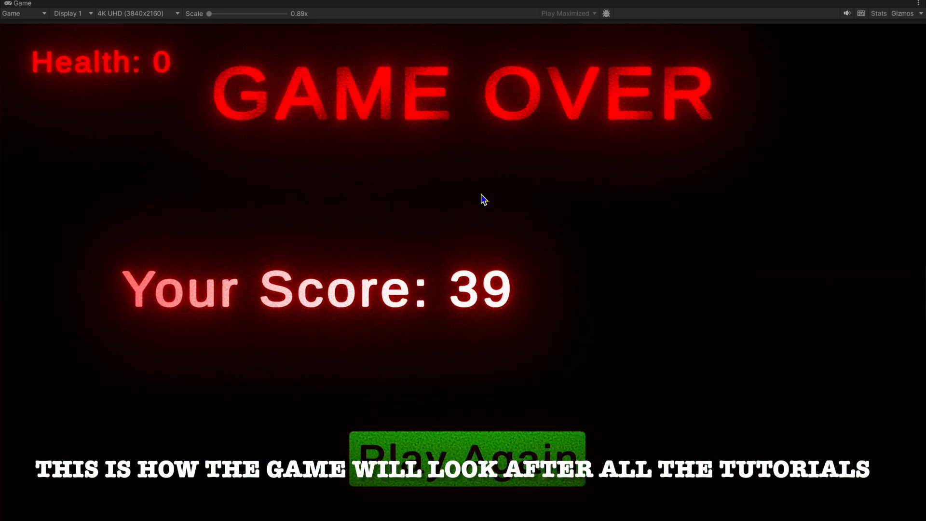
{"action": "left_click", "coordinate": [464, 460]}
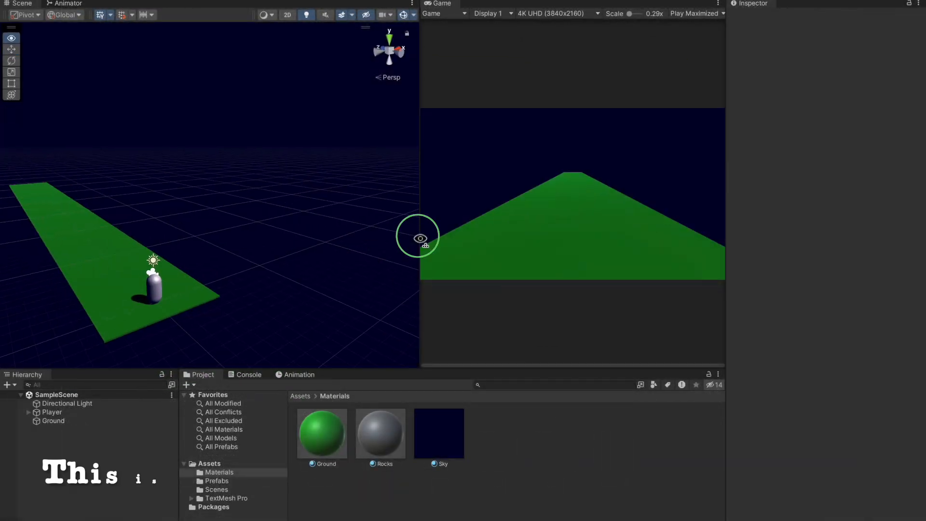
{"action": "left_click_drag", "start_coordinate": [419, 238], "coordinate": [275, 265], "text": "alt"}
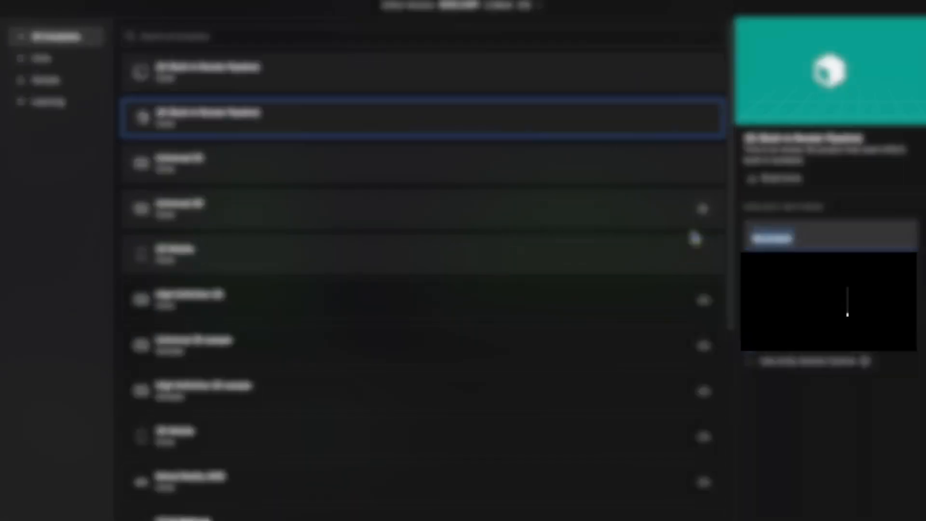
- Name the new project Endless Runner Tutorial and choose the 3D (Built-In Render Pipeline) template
{"action": "type", "text": "E"}
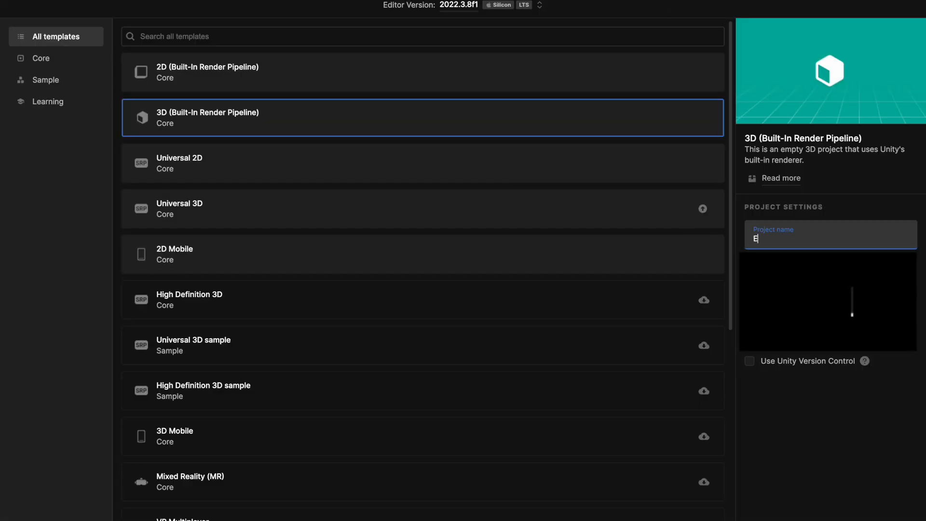
{"action": "type", "text": "ndless Runner Tutorial"}
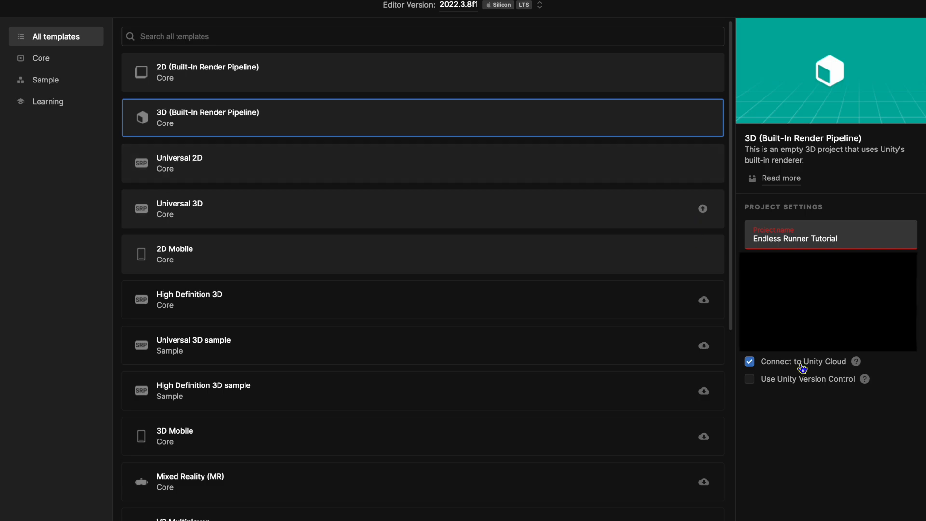
{"action": "left_click", "coordinate": [276, 109]}
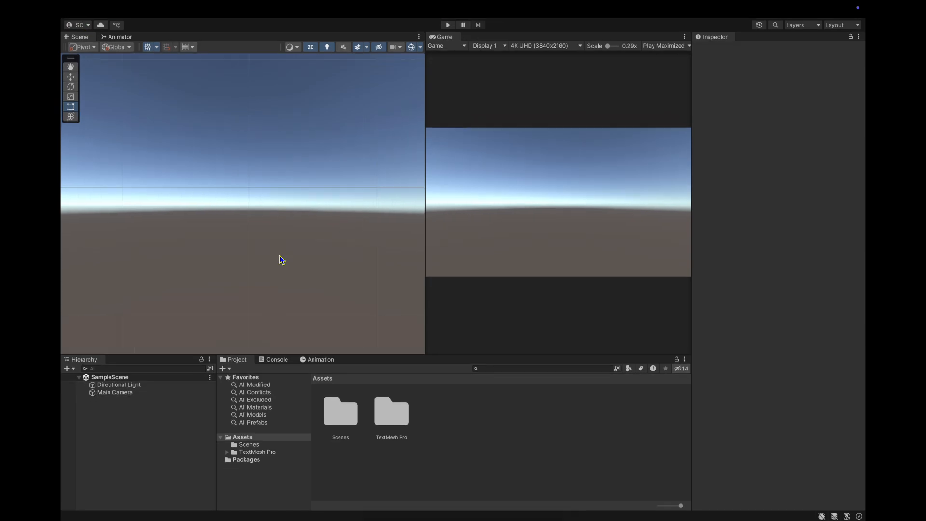
- Create a 3D capsule in the scene and name it Player
{"action": "left_click", "coordinate": [137, 392]}
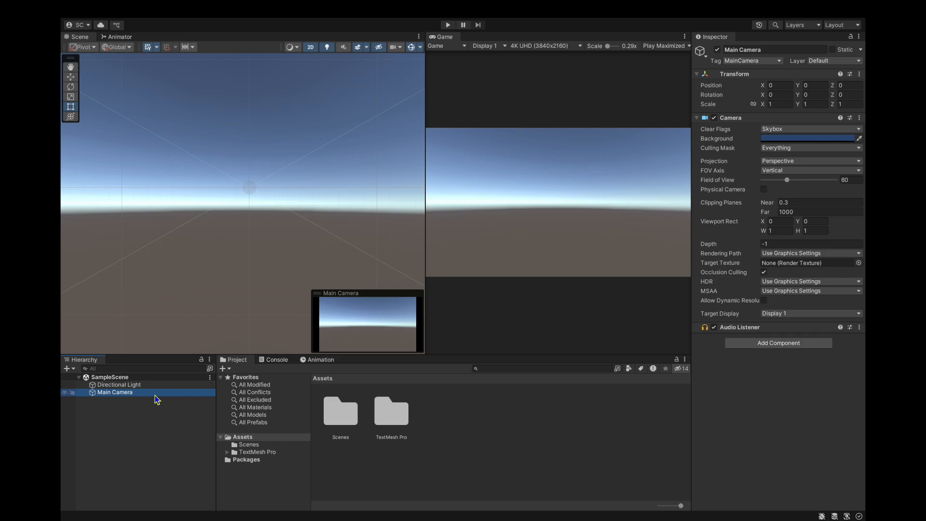
{"action": "right_click", "coordinate": [137, 401]}
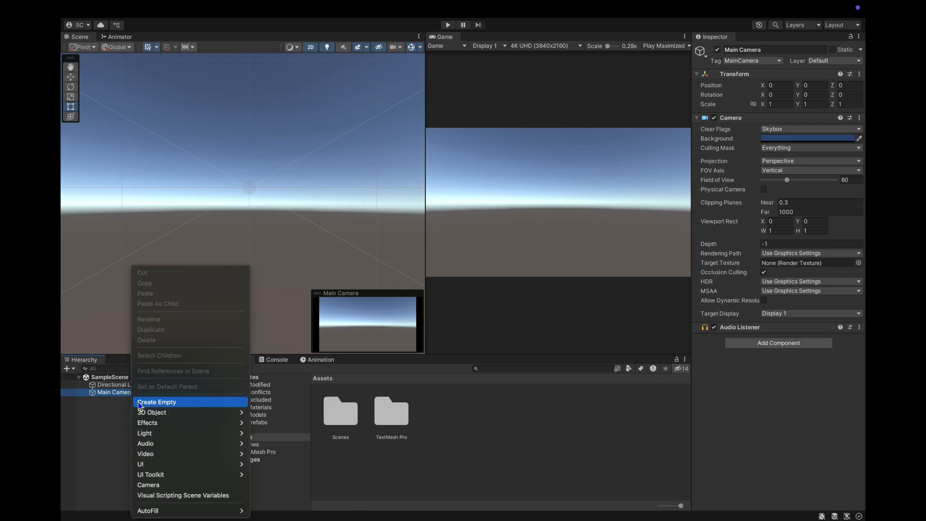
{"action": "mouse_move", "coordinate": [193, 412]}
{"action": "left_click", "coordinate": [302, 404]}
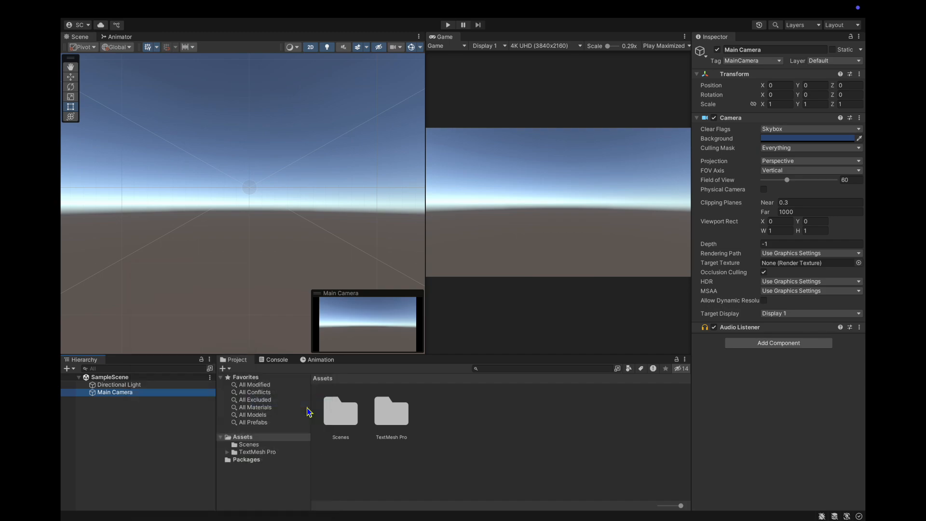
{"action": "type", "text": "Player"}
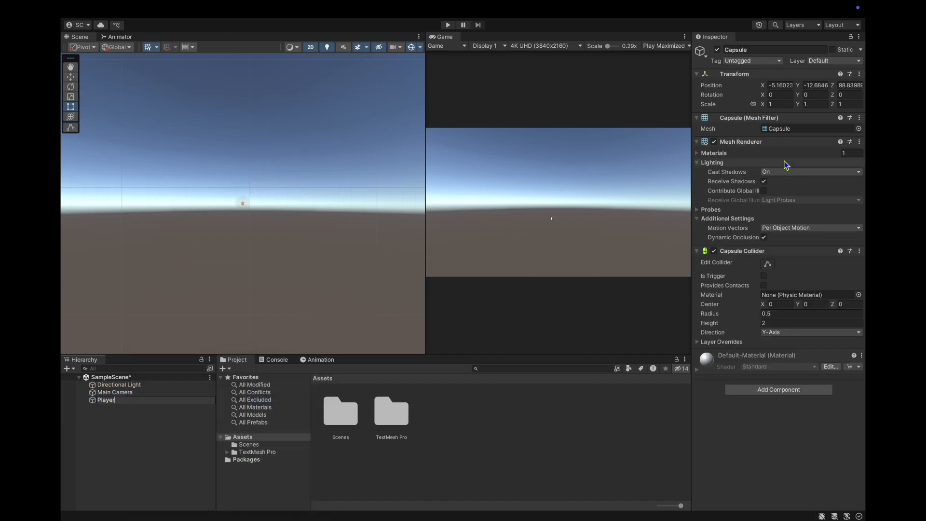
- Set the Player capsule's position to X 0, Y 1, Z 0
{"action": "left_click", "coordinate": [781, 86]}
{"action": "key", "text": "Tab"}
{"action": "type", "text": "1"}
{"action": "key", "text": "Tab"}
{"action": "left_click", "coordinate": [117, 434]}
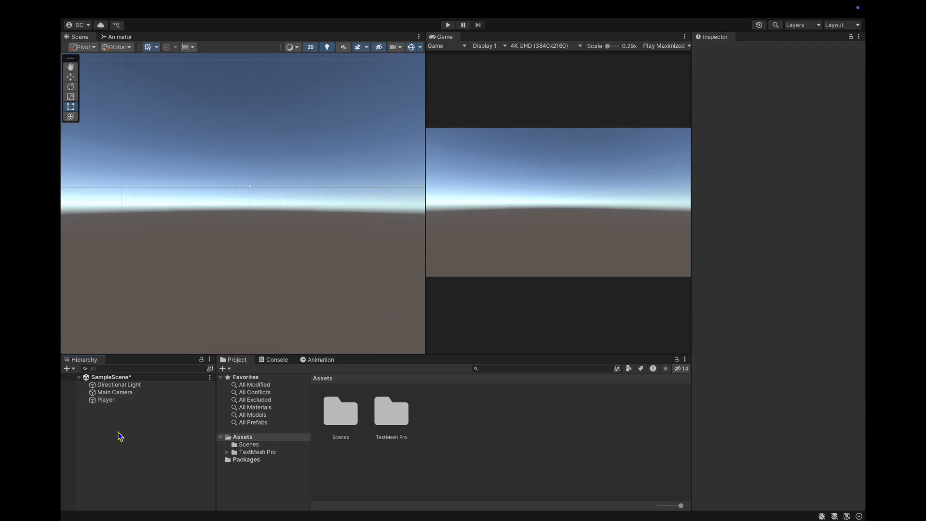
- Make Main Camera a child of Player, positioned at 0, 1.1, 0.2 with an X rotation of 10
{"action": "mouse_move", "coordinate": [114, 392]}
{"action": "left_mouse_down"}
{"action": "mouse_move", "coordinate": [131, 392]}
{"action": "mouse_move", "coordinate": [126, 400]}
{"action": "left_mouse_up"}
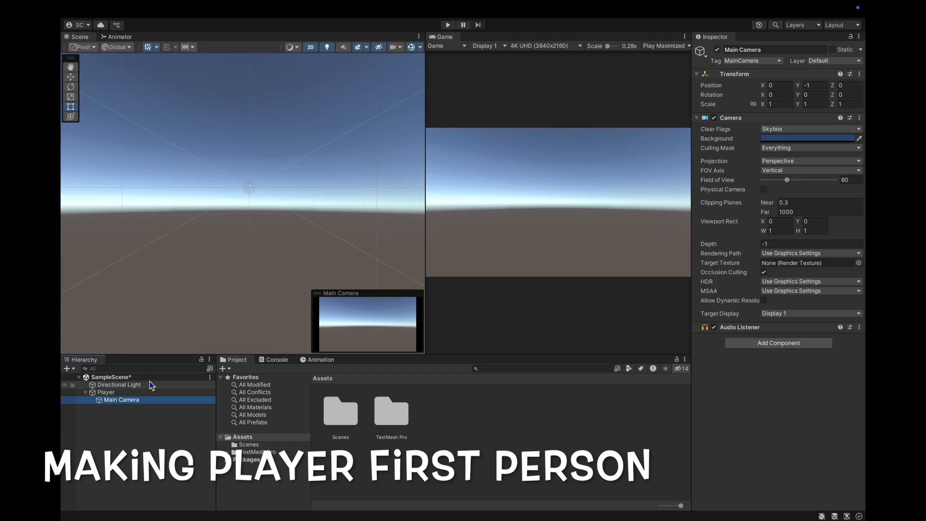
{"action": "left_click", "coordinate": [783, 85]}
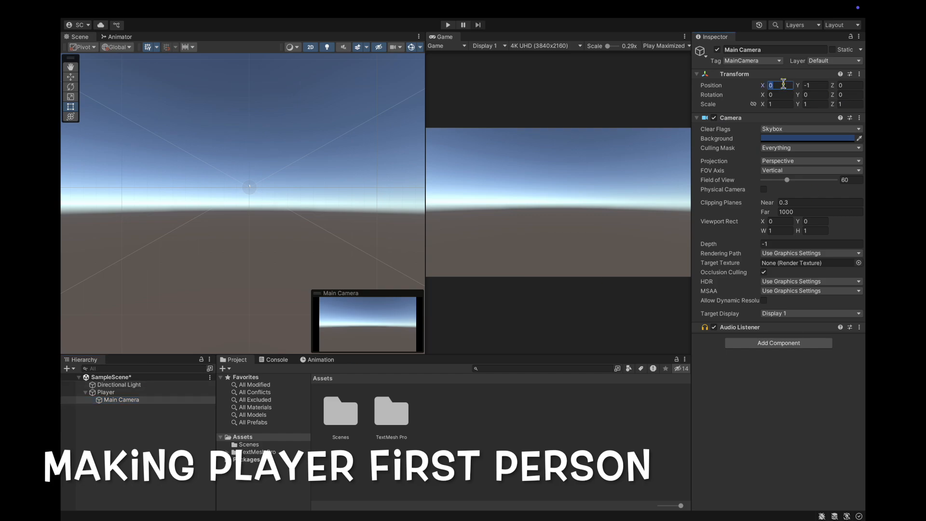
{"action": "type", "text": ".1"}
{"action": "key", "text": "Tab"}
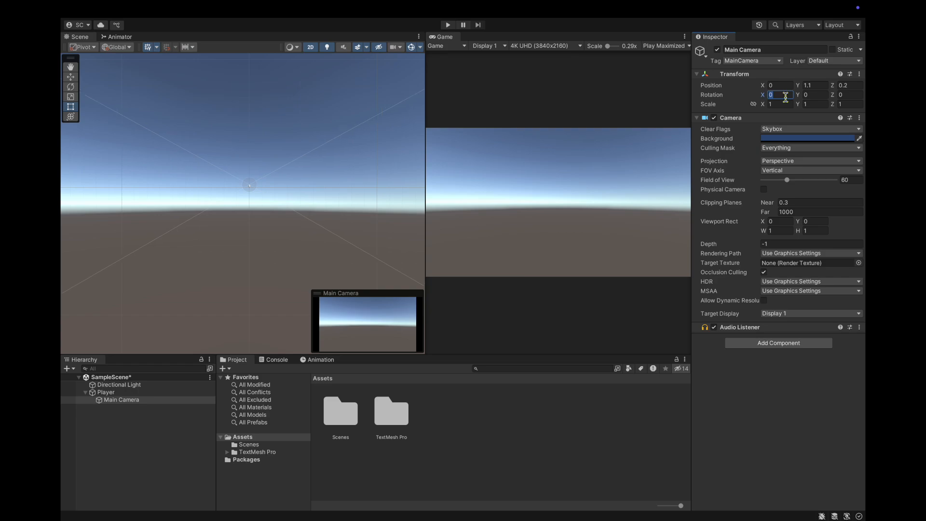
{"action": "type", "text": "10"}
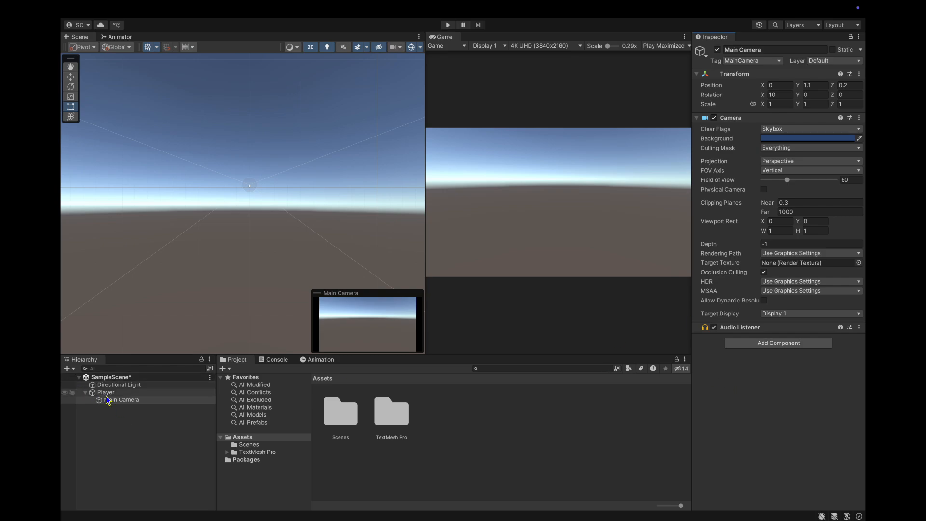
{"action": "right_click", "coordinate": [106, 432]}
{"action": "left_click", "coordinate": [105, 433]}
{"action": "left_click", "coordinate": [86, 392]}
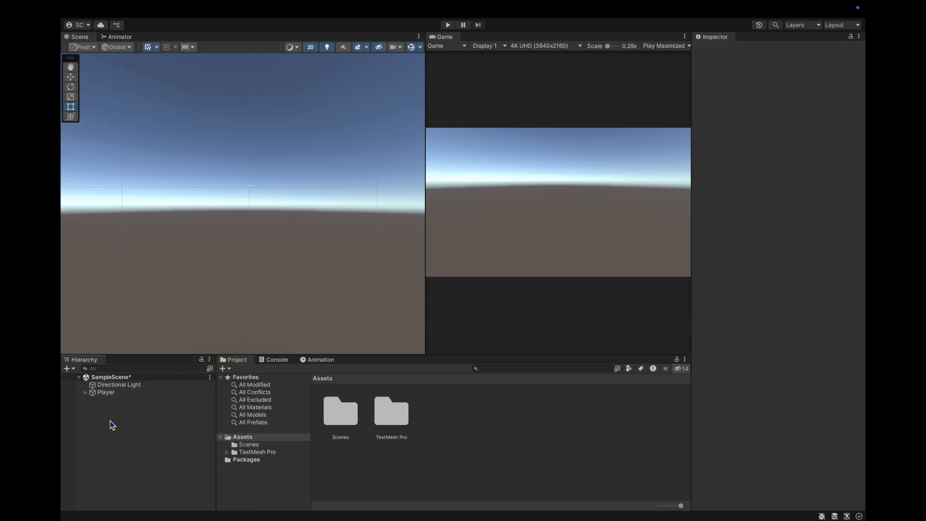
- Create a 3D cube in the scene and name it Ground
{"action": "right_click", "coordinate": [112, 442]}
{"action": "mouse_move", "coordinate": [186, 417]}
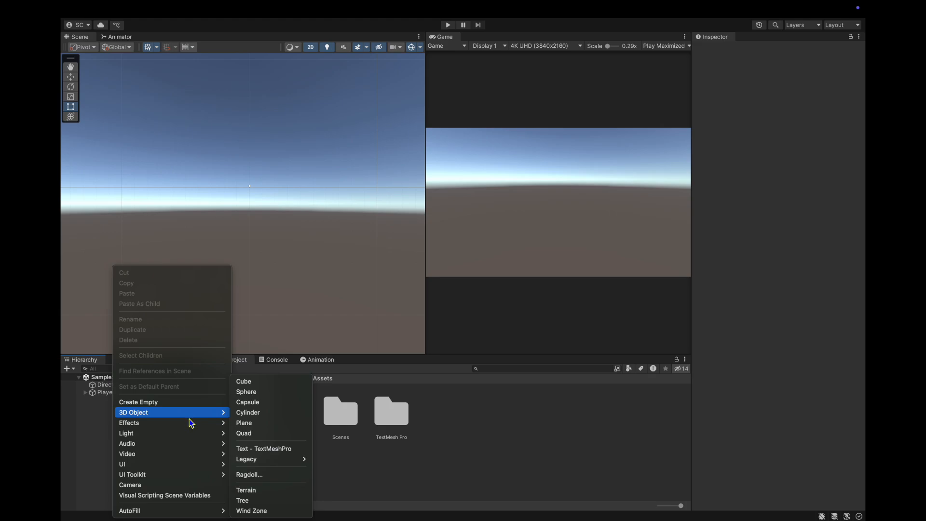
{"action": "left_click", "coordinate": [258, 380]}
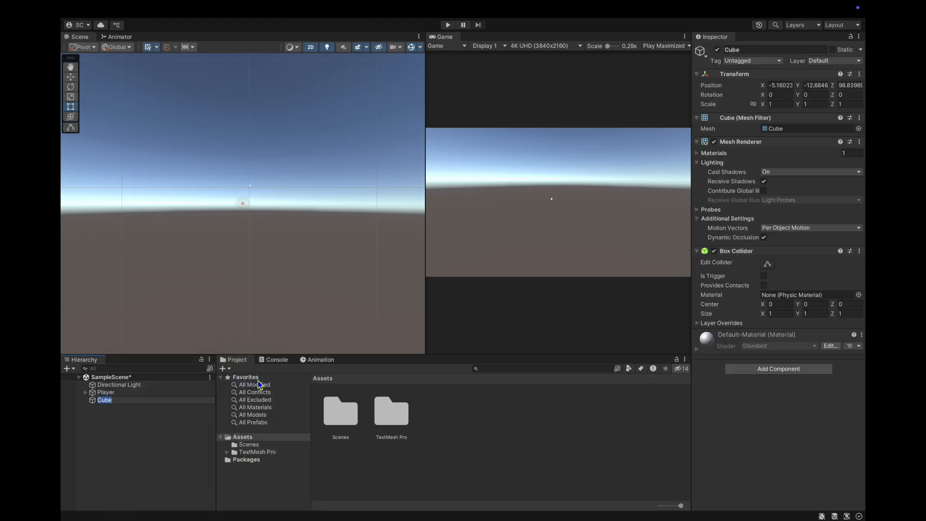
{"action": "type", "text": "Ground"}
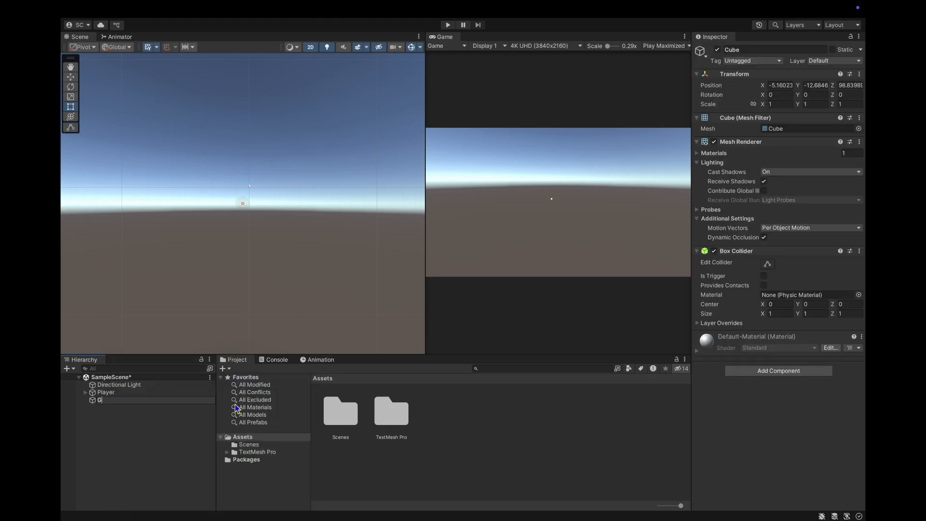
{"action": "left_click", "coordinate": [112, 443]}
- Switch the scene view from 2D to 3D and set the Ground cube's position to 0, 0, 33
{"action": "left_click", "coordinate": [109, 392]}
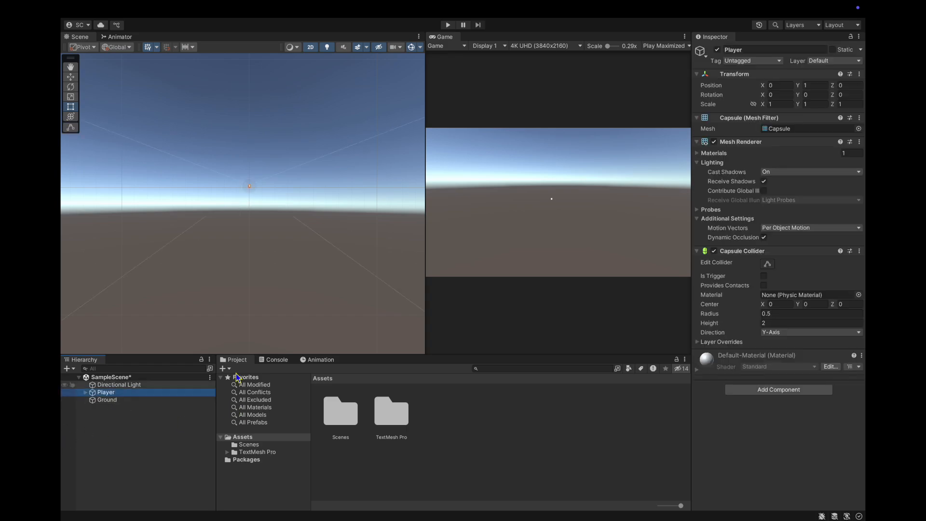
{"action": "left_click", "coordinate": [161, 401]}
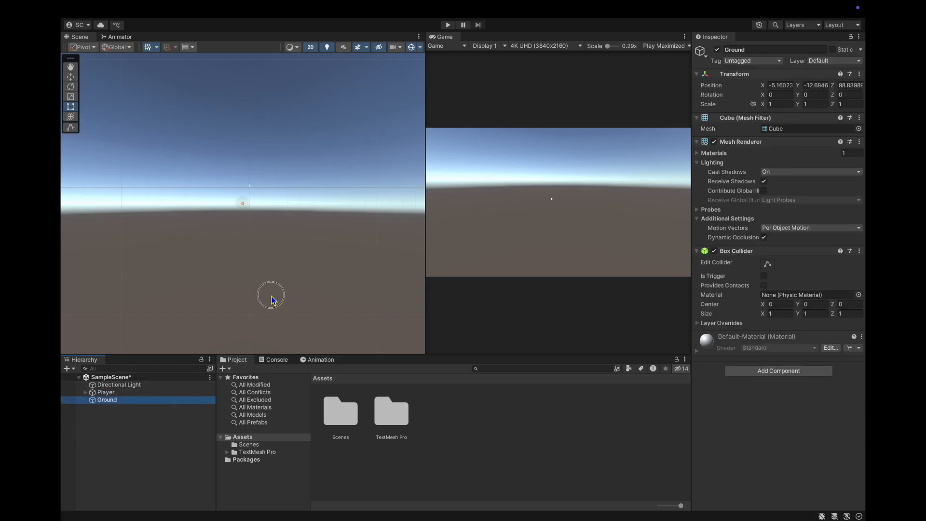
{"action": "left_click", "coordinate": [271, 297]}
{"action": "key", "text": "2"}
{"action": "left_click", "coordinate": [133, 401]}
{"action": "left_click", "coordinate": [777, 85]}
{"action": "type", "text": "0"}
{"action": "key", "text": "Tab"}
{"action": "type", "text": "0"}
{"action": "key", "text": "Tab"}
{"action": "type", "text": "33"}
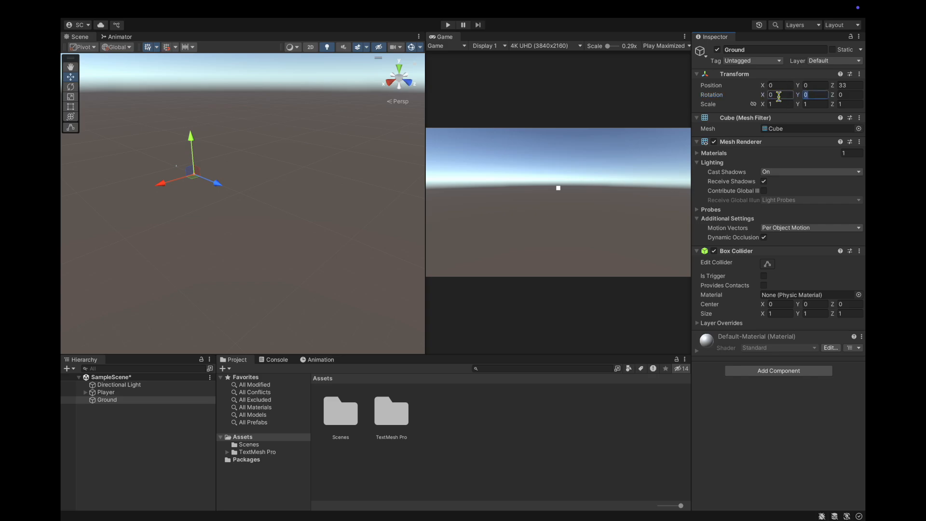
- Scale the Ground cube to X 8, Y 0.1, Z 70
{"action": "left_click", "coordinate": [778, 104]}
{"action": "type", "text": "0."}
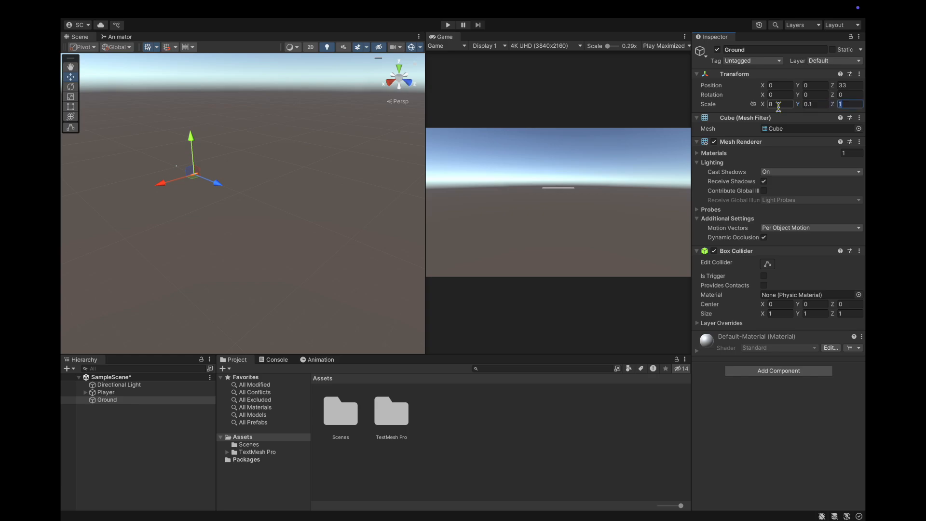
{"action": "type", "text": "70"}
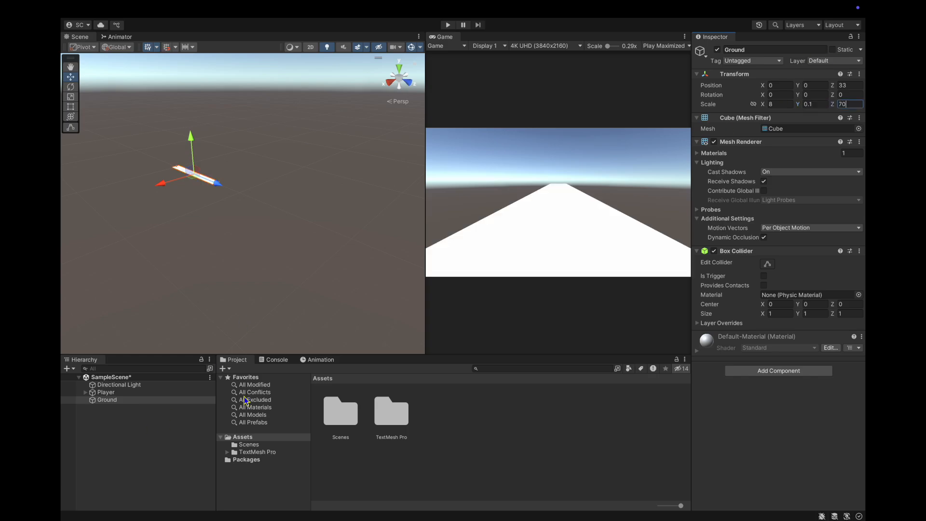
- Create a folder named Materials in the project's Assets
{"action": "left_click", "coordinate": [449, 435]}
{"action": "right_click", "coordinate": [449, 435]}
{"action": "mouse_move", "coordinate": [470, 234]}
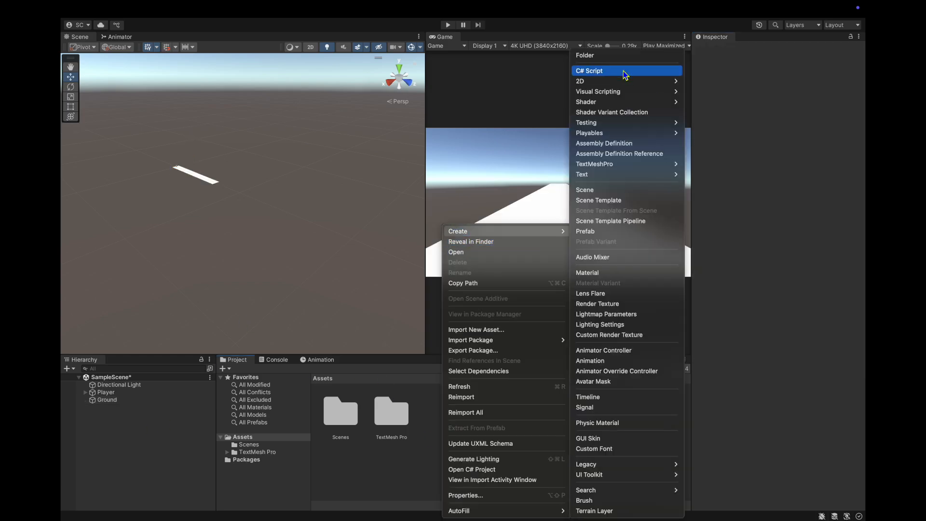
{"action": "left_click", "coordinate": [616, 61]}
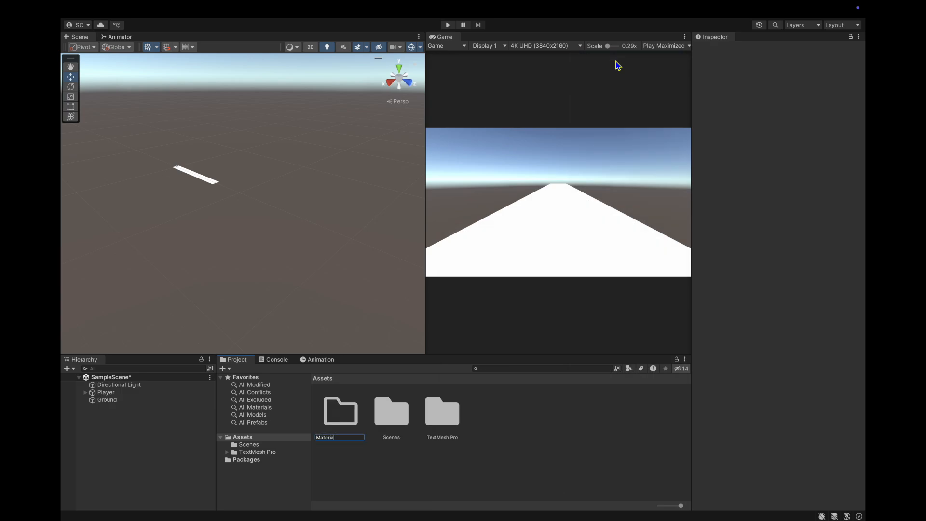
{"action": "key", "text": "Return"}
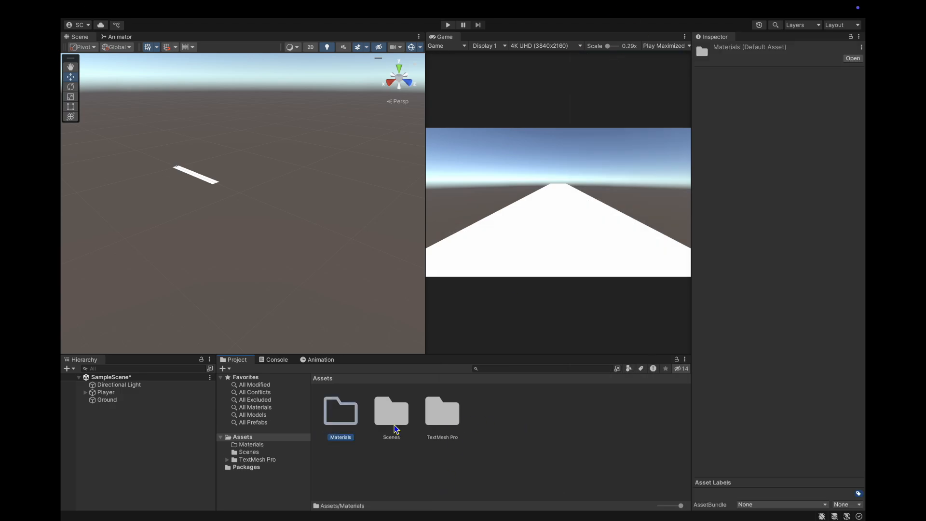
- Create a material named Ground inside the Materials folder
{"action": "double_click", "coordinate": [355, 412]}
{"action": "right_click", "coordinate": [355, 411]}
{"action": "mouse_move", "coordinate": [418, 231]}
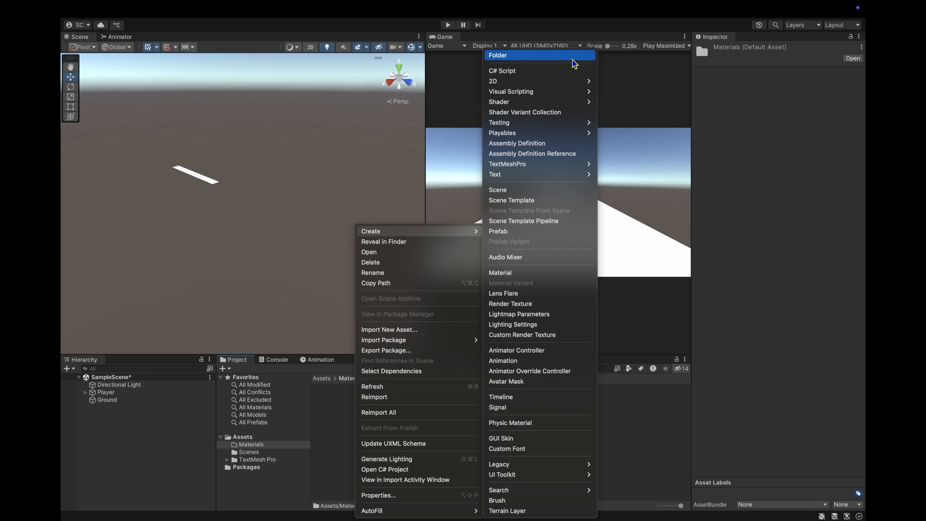
{"action": "left_click", "coordinate": [541, 274]}
{"action": "type", "text": "Ground"}
{"action": "key", "text": "Return"}
- Apply the Ground material to the ground strip in the scene
{"action": "left_click_drag", "start_coordinate": [343, 412], "coordinate": [213, 181]}
{"action": "left_click", "coordinate": [213, 182]}
{"action": "key", "text": "f"}
{"action": "left_click", "coordinate": [295, 286]}
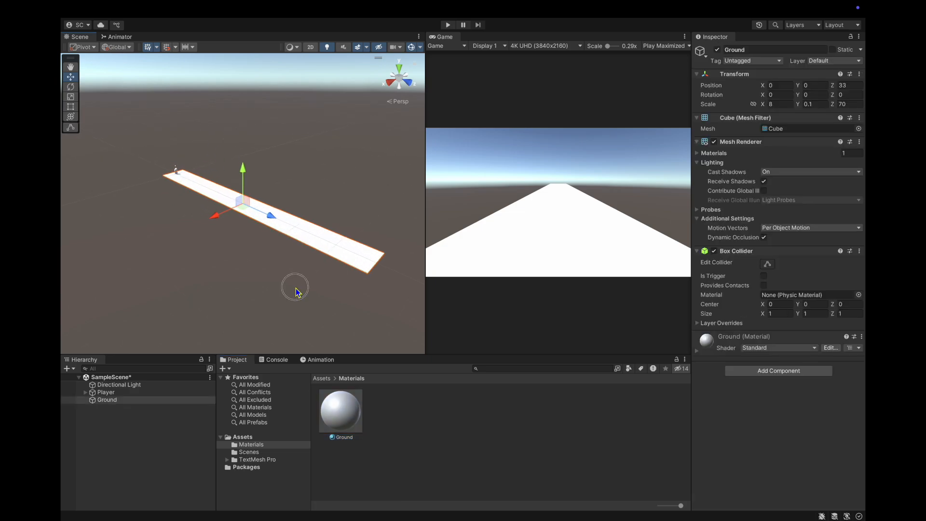
- Set the Ground material's albedo colour to green, hexadecimal 05A400
{"action": "left_click", "coordinate": [367, 411]}
{"action": "left_click", "coordinate": [815, 91]}
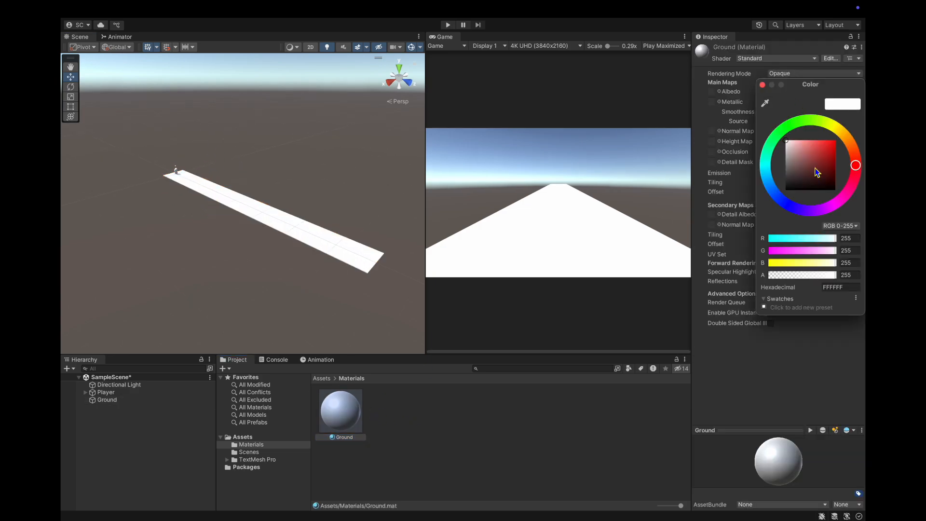
{"action": "left_click", "coordinate": [786, 129]}
{"action": "mouse_move", "coordinate": [817, 156]}
{"action": "left_mouse_down"}
{"action": "mouse_move", "coordinate": [838, 150]}
{"action": "mouse_move", "coordinate": [842, 163]}
{"action": "left_mouse_up"}
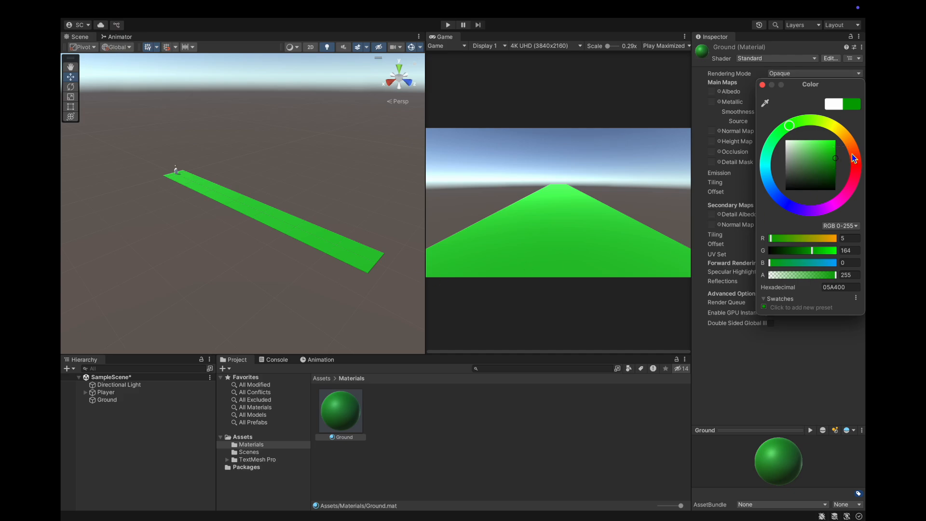
{"action": "left_click", "coordinate": [286, 278]}
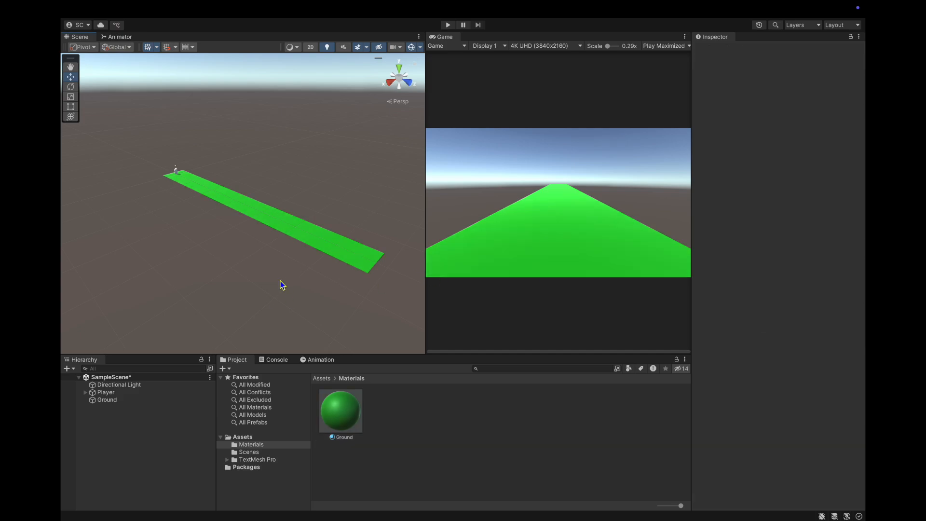
{"action": "mouse_move", "coordinate": [279, 277]}
{"action": "right_mouse_down"}
{"action": "mouse_move", "coordinate": [244, 269]}
{"action": "mouse_move", "coordinate": [229, 227]}
{"action": "mouse_move", "coordinate": [201, 259]}
{"action": "mouse_move", "coordinate": [298, 275]}
{"action": "mouse_move", "coordinate": [381, 246]}
{"action": "mouse_move", "coordinate": [457, 238]}
{"action": "mouse_move", "coordinate": [268, 291]}
{"action": "right_mouse_up"}
{"action": "left_click", "coordinate": [120, 442]}
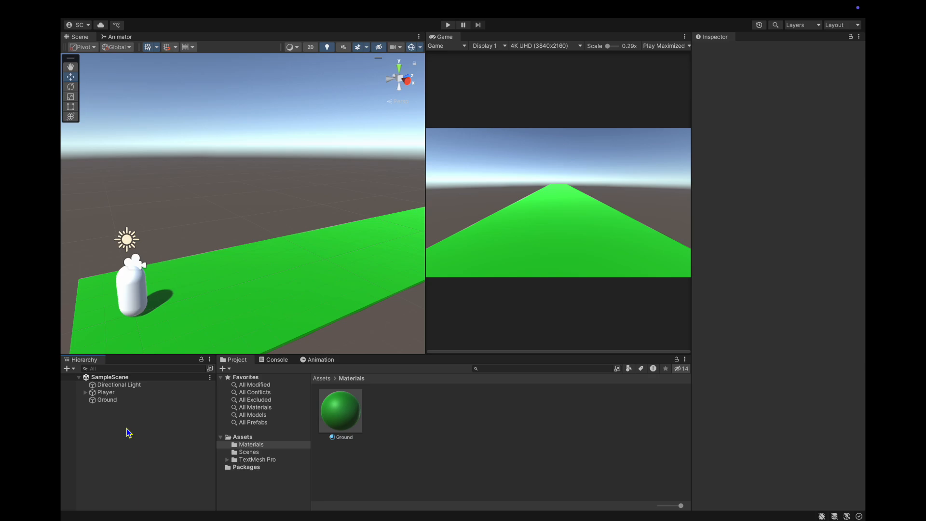
- Create a folder named Prefabs in the project's Assets and open it
{"action": "left_click", "coordinate": [322, 379]}
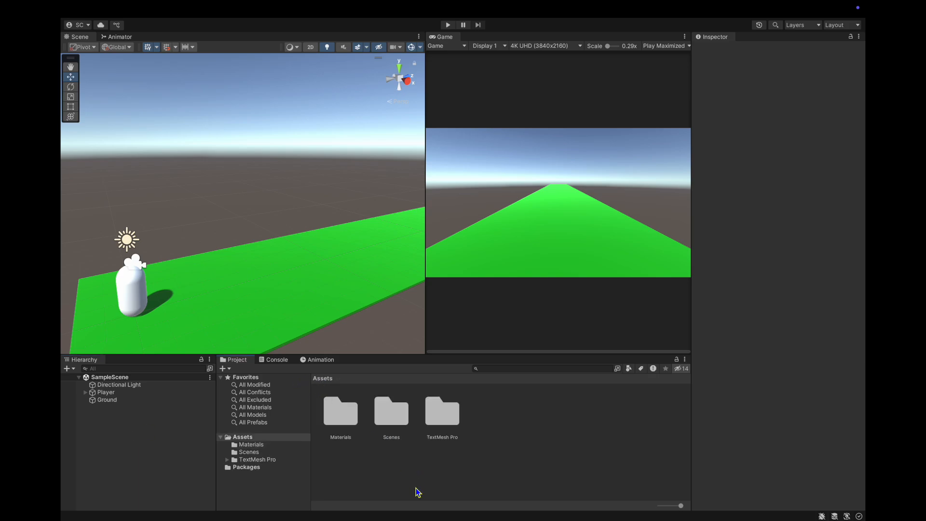
{"action": "right_click", "coordinate": [418, 490]}
{"action": "mouse_move", "coordinate": [478, 231]}
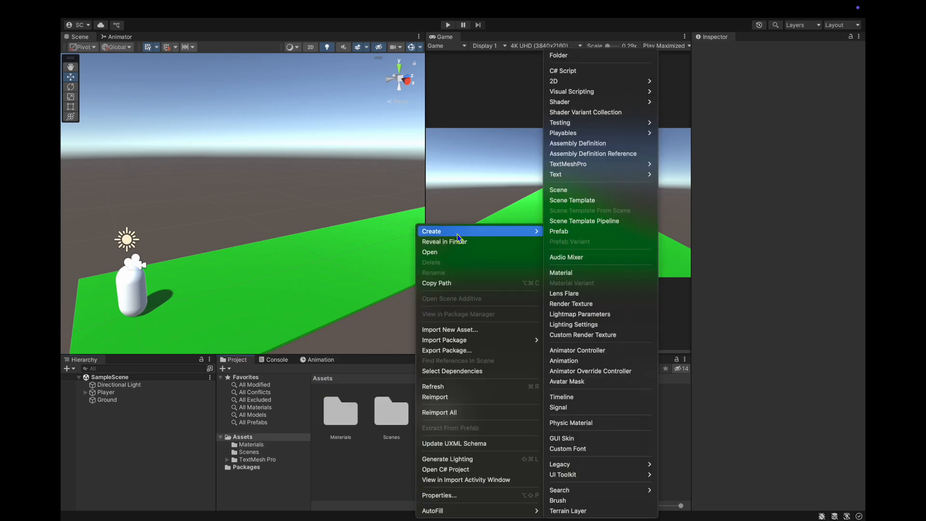
{"action": "left_click", "coordinate": [586, 57]}
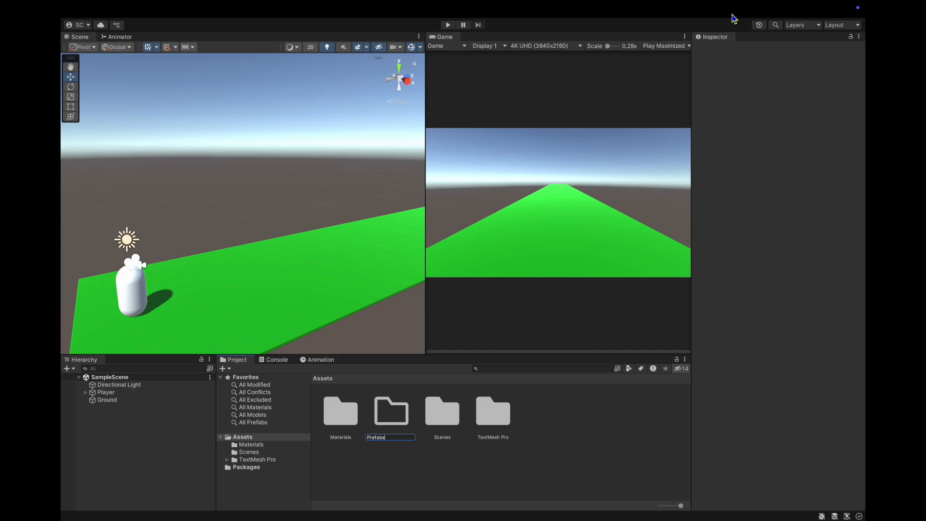
{"action": "key", "text": "Return"}
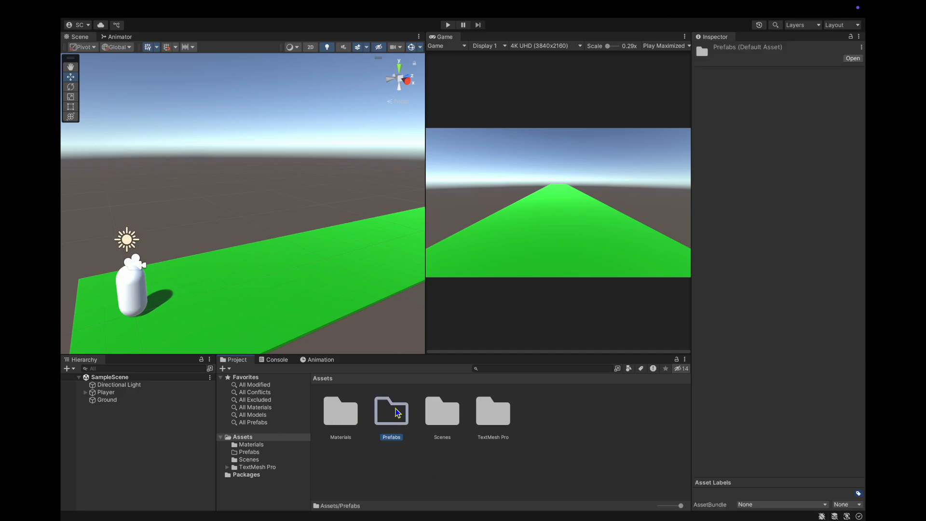
{"action": "double_click", "coordinate": [396, 413]}
- Add a cube on the ground strip ahead of the player, with an overlapping copy beside it scaled to about 1.28
{"action": "right_click", "coordinate": [87, 438]}
{"action": "mouse_move", "coordinate": [147, 414]}
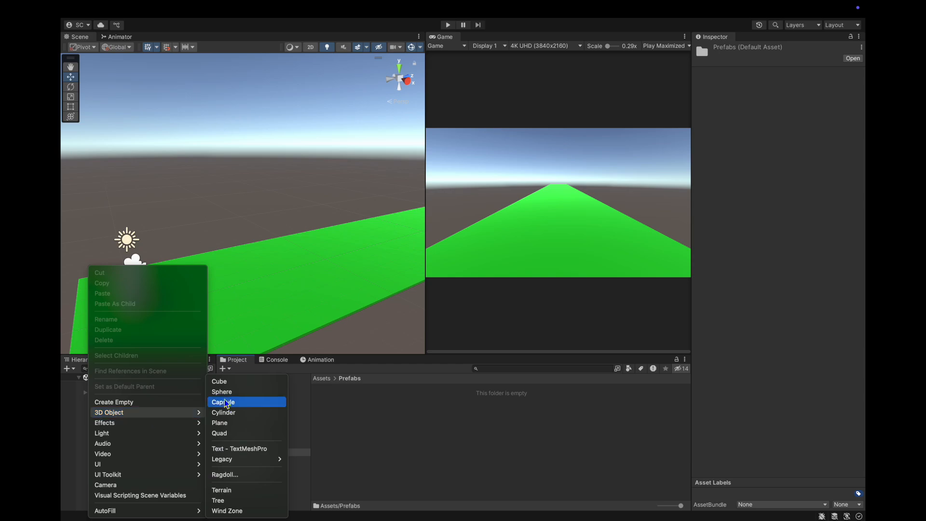
{"action": "left_click", "coordinate": [219, 381]}
{"action": "left_click", "coordinate": [96, 408]}
{"action": "double_click", "coordinate": [96, 408]}
{"action": "right_click_drag", "start_coordinate": [268, 233], "coordinate": [487, 270]}
{"action": "key", "text": "s"}
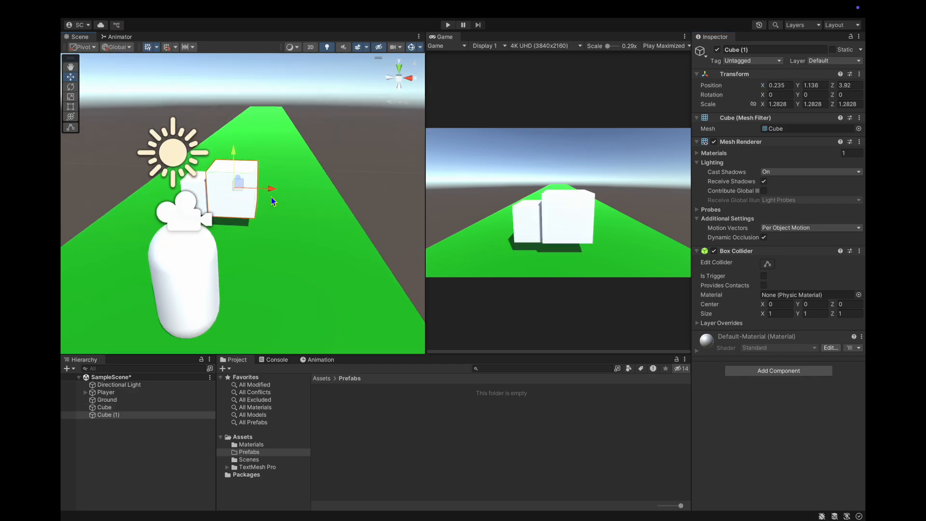
- Duplicate the larger cube, scale the copy to about 0.87 and place it on the other side at about X 1.28, Y 0.86
{"action": "key", "text": "ctrl+d"}
{"action": "mouse_move", "coordinate": [271, 189]}
{"action": "left_mouse_down"}
{"action": "mouse_move", "coordinate": [309, 196]}
{"action": "mouse_move", "coordinate": [262, 194]}
{"action": "left_mouse_up"}
{"action": "key", "text": "r"}
{"action": "key", "text": "w"}
{"action": "left_click_drag", "start_coordinate": [272, 162], "coordinate": [268, 197]}
{"action": "key", "text": "w"}
{"action": "left_click_drag", "start_coordinate": [271, 164], "coordinate": [271, 166]}
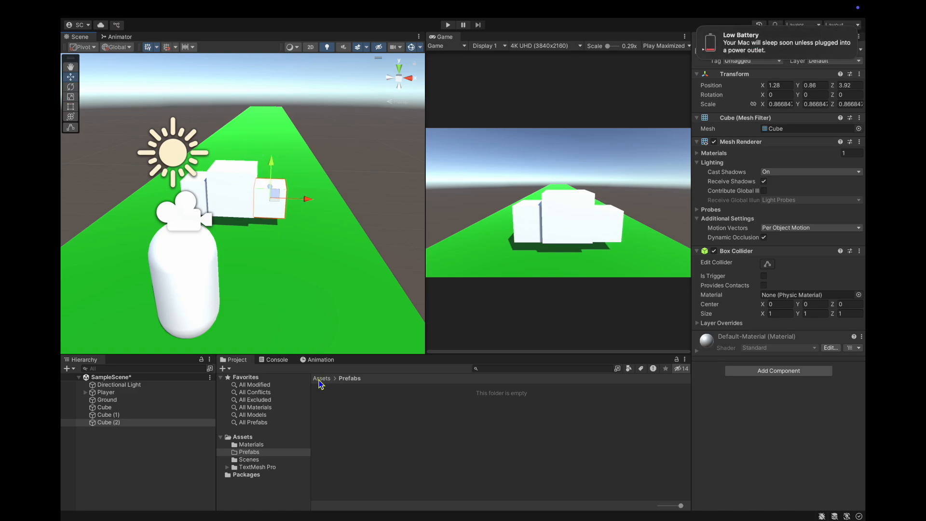
- Create a material named Rocks inside the Materials folder
{"action": "left_click", "coordinate": [273, 443]}
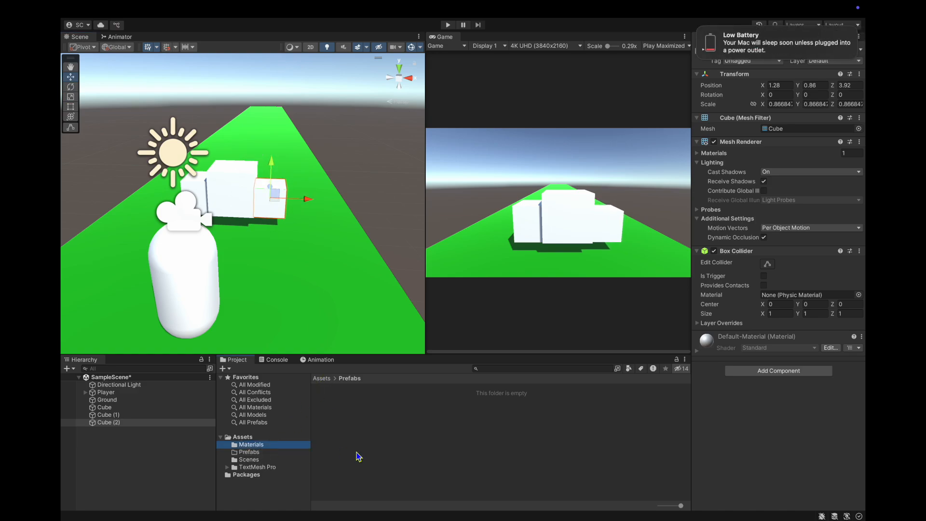
{"action": "right_click", "coordinate": [388, 453]}
{"action": "mouse_move", "coordinate": [447, 232]}
{"action": "left_click", "coordinate": [561, 273]}
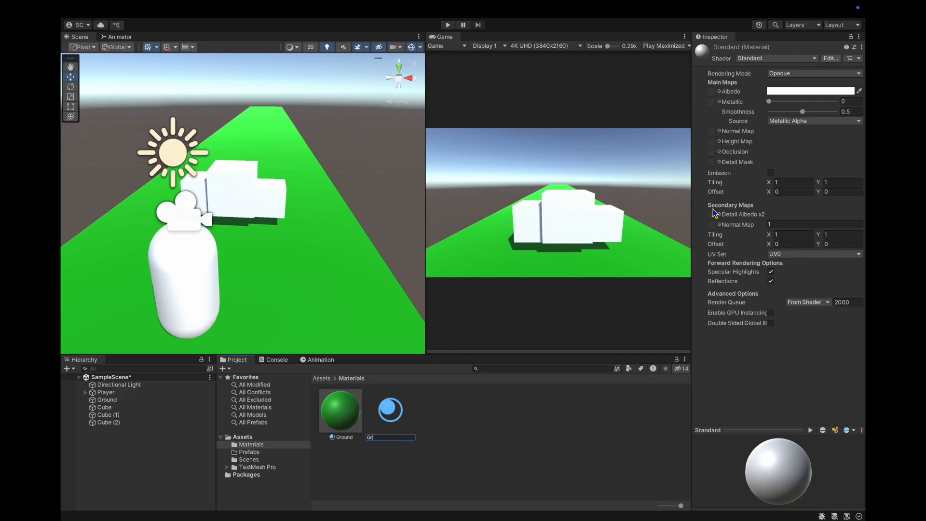
{"action": "type", "text": "Rocks"}
{"action": "key", "text": "Return"}
- Set the Rocks material's albedo colour to dark grey and apply the material to the three cubes
{"action": "left_click", "coordinate": [809, 91]}
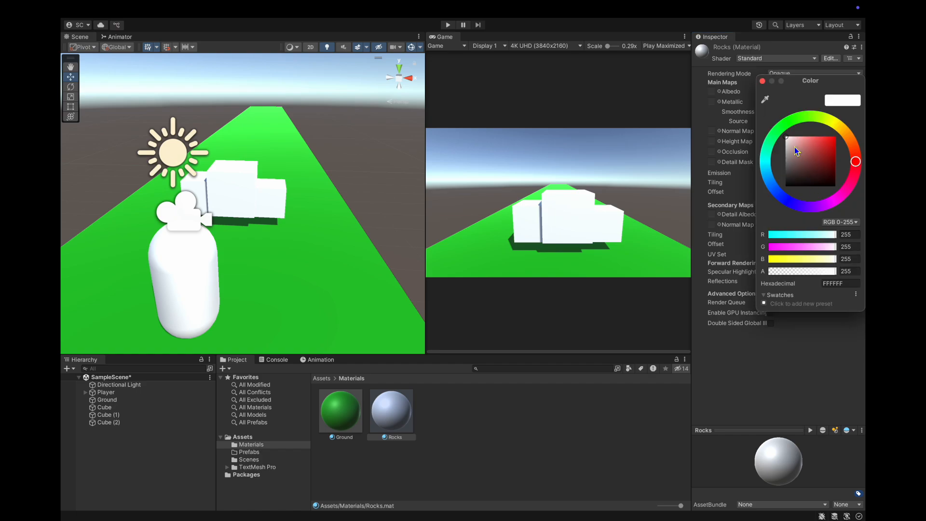
{"action": "left_click", "coordinate": [785, 155]}
{"action": "left_click_drag", "start_coordinate": [387, 410], "coordinate": [251, 207]}
{"action": "left_click_drag", "start_coordinate": [393, 421], "coordinate": [193, 188]}
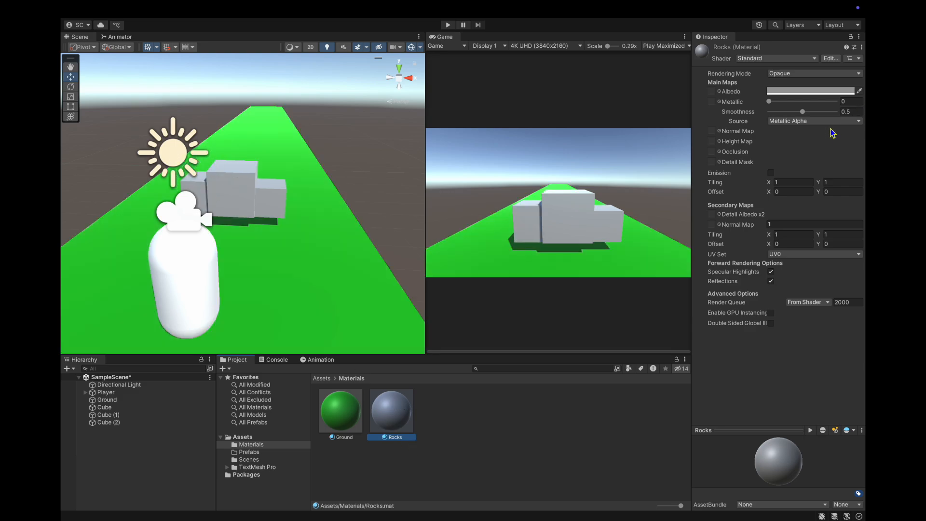
{"action": "left_click", "coordinate": [802, 92]}
{"action": "left_click_drag", "start_coordinate": [785, 155], "coordinate": [786, 172]}
- Add a new tag named Obstacle to the project's tag list
{"action": "left_click", "coordinate": [105, 407]}
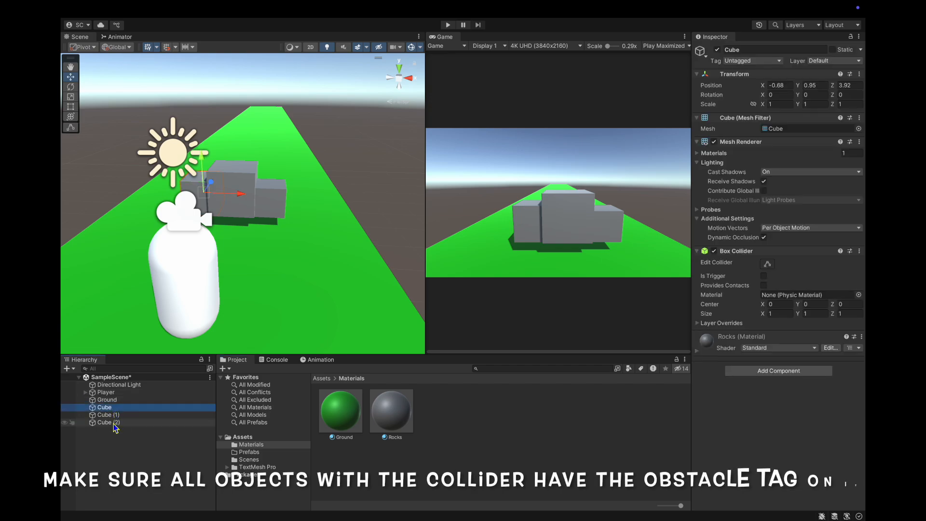
{"action": "left_click", "coordinate": [111, 422], "text": "shift"}
{"action": "left_click", "coordinate": [770, 61]}
{"action": "left_click", "coordinate": [761, 138]}
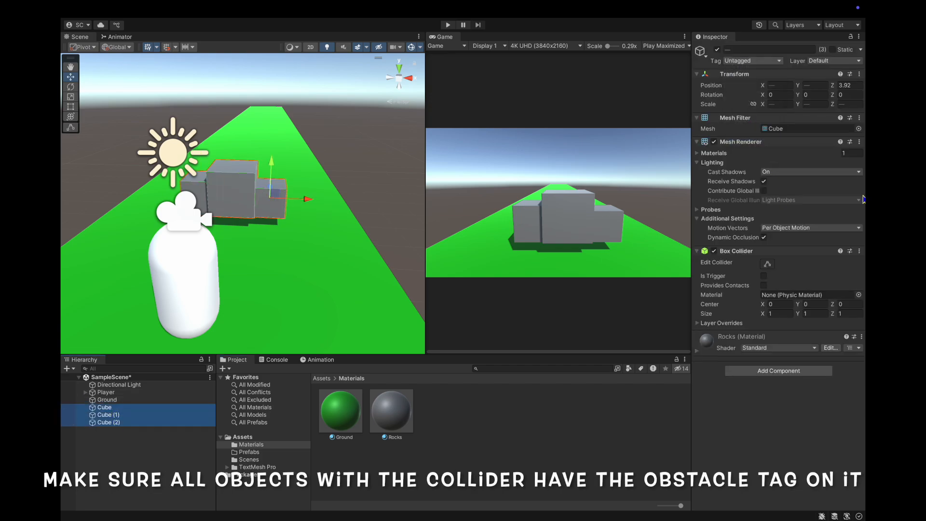
{"action": "type", "text": "Obstackl"}
{"action": "key", "text": "BackSpace"}
{"action": "key", "text": "BackSpace"}
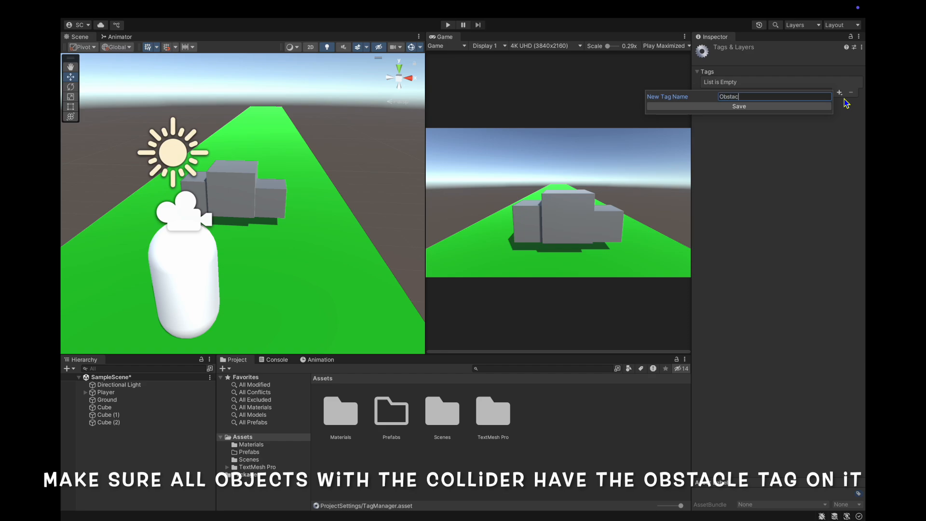
{"action": "type", "text": "le"}
{"action": "key", "text": "Return"}
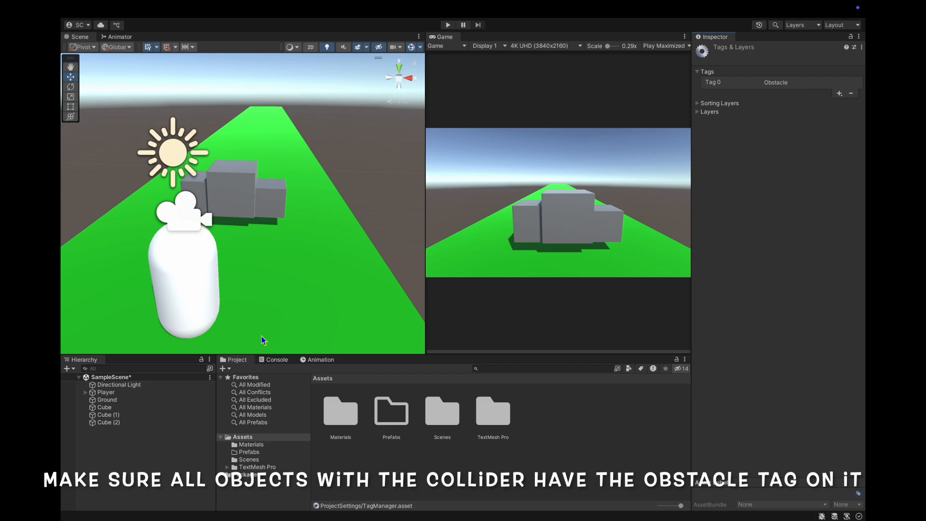
- Assign the Obstacle tag to all three rock cubes
{"action": "left_click", "coordinate": [104, 407]}
{"action": "left_click", "coordinate": [117, 420], "text": "shift"}
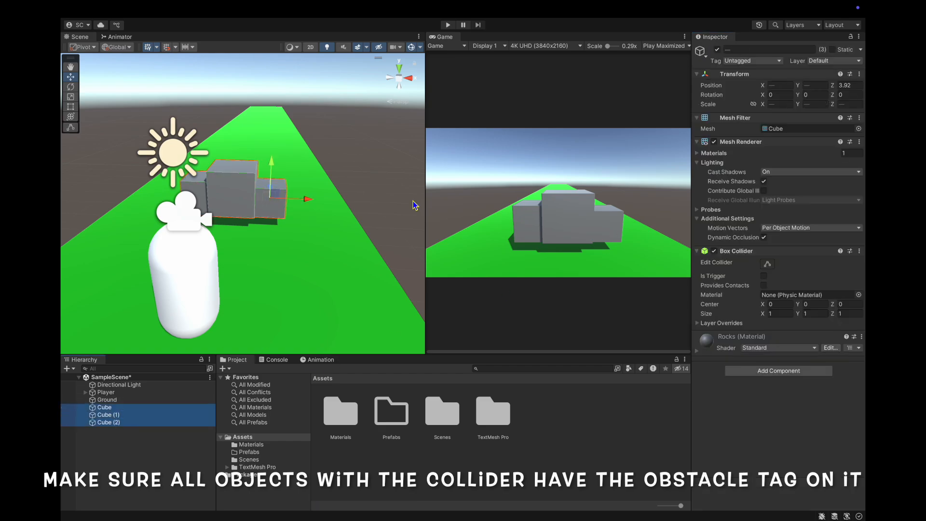
{"action": "left_click", "coordinate": [748, 60]}
{"action": "left_click", "coordinate": [740, 128]}
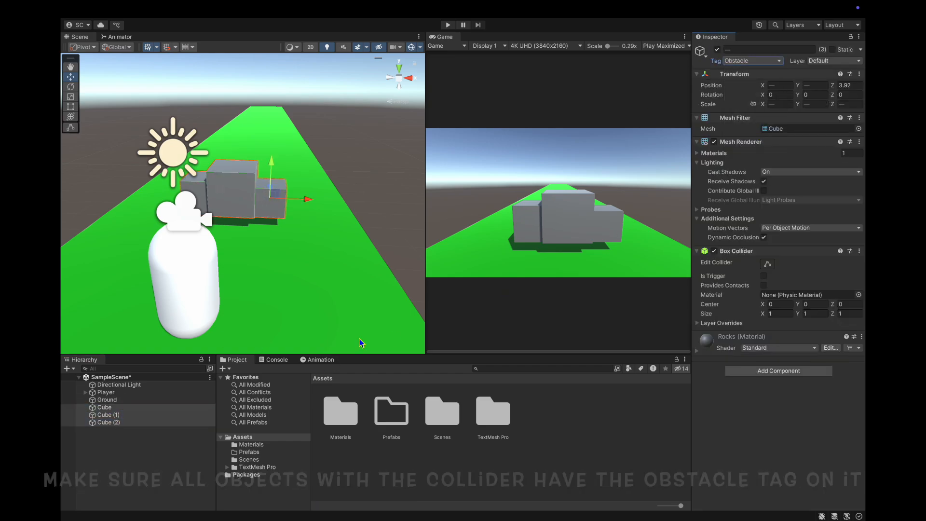
- Group the three cubes under an empty parent object named Rock
{"action": "right_click", "coordinate": [106, 413]}
{"action": "left_click", "coordinate": [158, 333]}
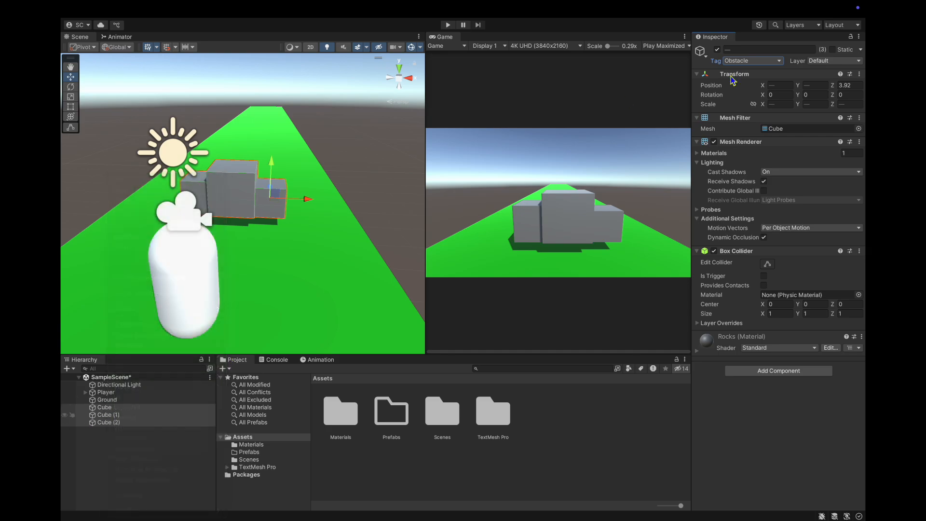
{"action": "left_click", "coordinate": [764, 50]}
{"action": "type", "text": "Rock"}
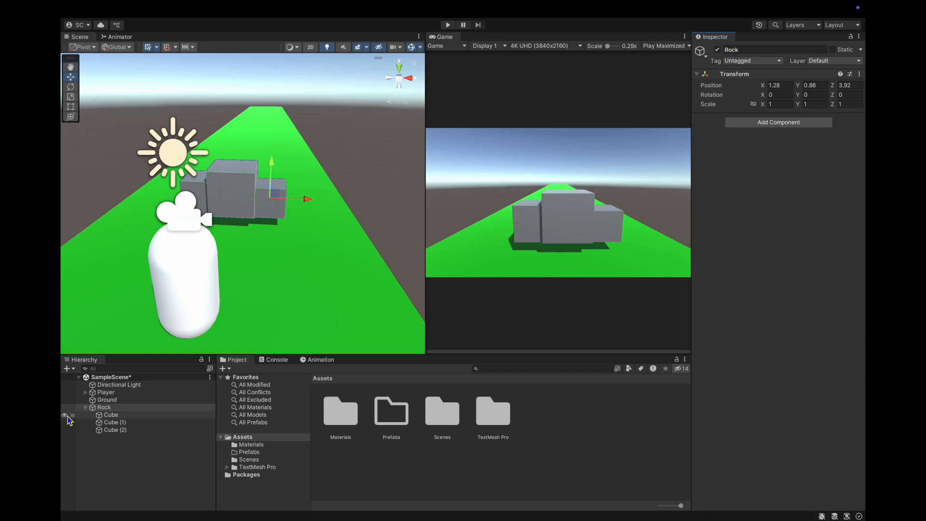
{"action": "left_click", "coordinate": [85, 408]}
- Wrap the Rock group in another empty parent object named Obstacle
{"action": "right_click", "coordinate": [101, 408]}
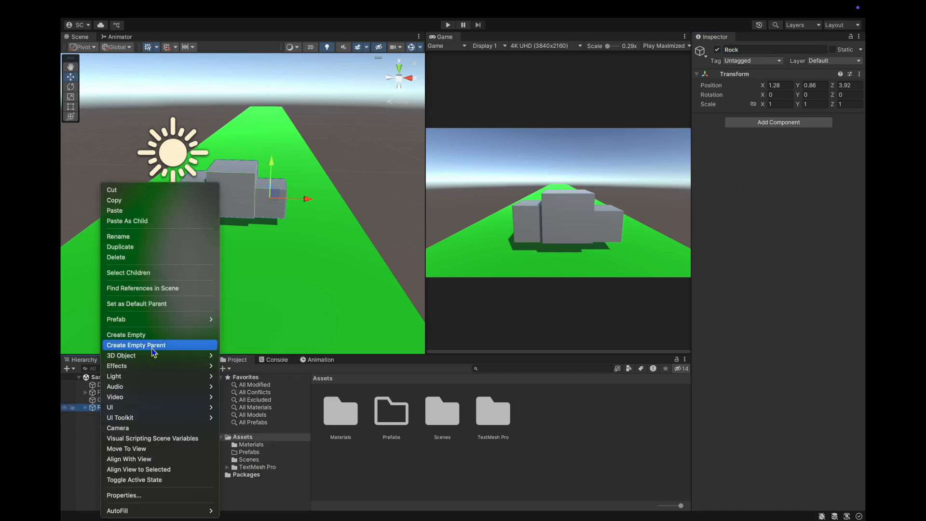
{"action": "left_click", "coordinate": [704, 78]}
{"action": "left_click", "coordinate": [767, 50]}
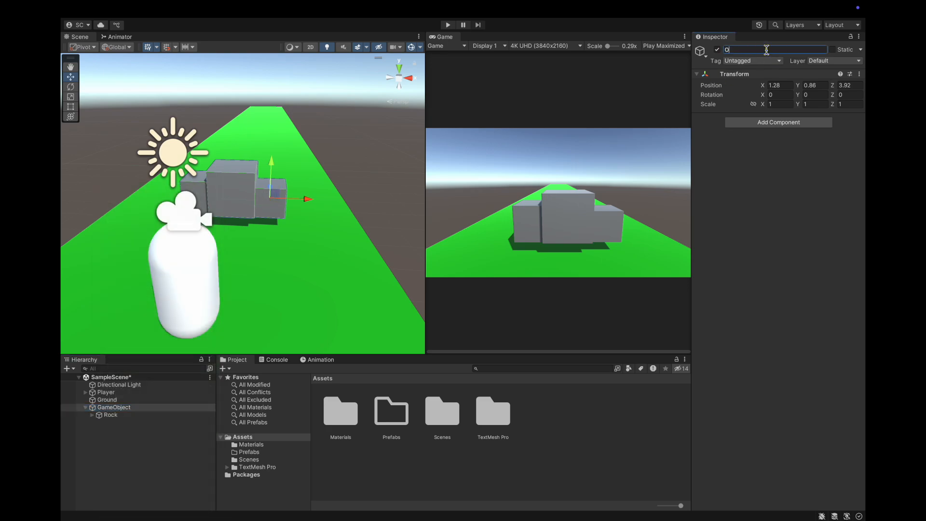
{"action": "key", "text": "Return"}
- Position the Obstacle parent at X 0, Z 6.9 and shift its Rock child onto the left half of the ground strip
{"action": "double_click", "coordinate": [88, 409]}
{"action": "left_click", "coordinate": [781, 83]}
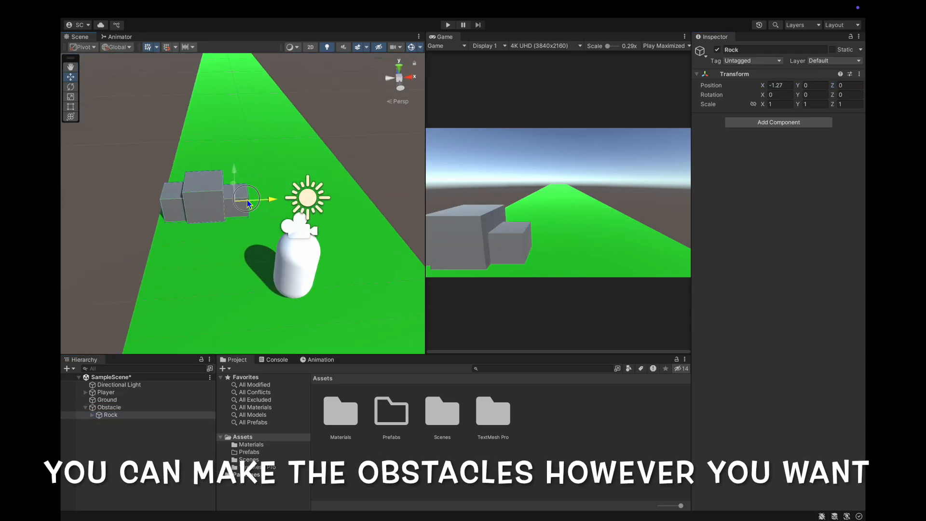
{"action": "left_click_drag", "start_coordinate": [247, 200], "coordinate": [280, 200]}
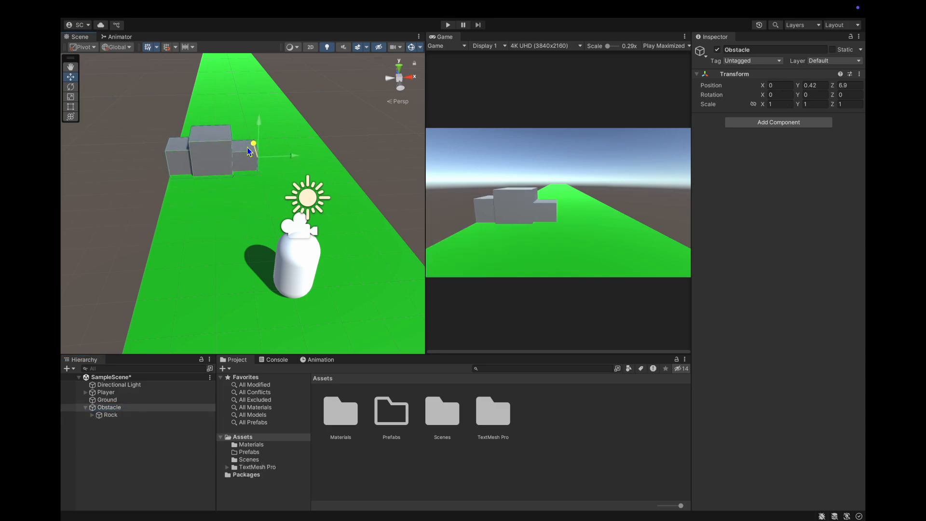
- Duplicate the Obstacle group as a variant with its rock on the strip's right half, and copy that variant again with the earlier one deactivated
{"action": "key", "text": "ctrl+d"}
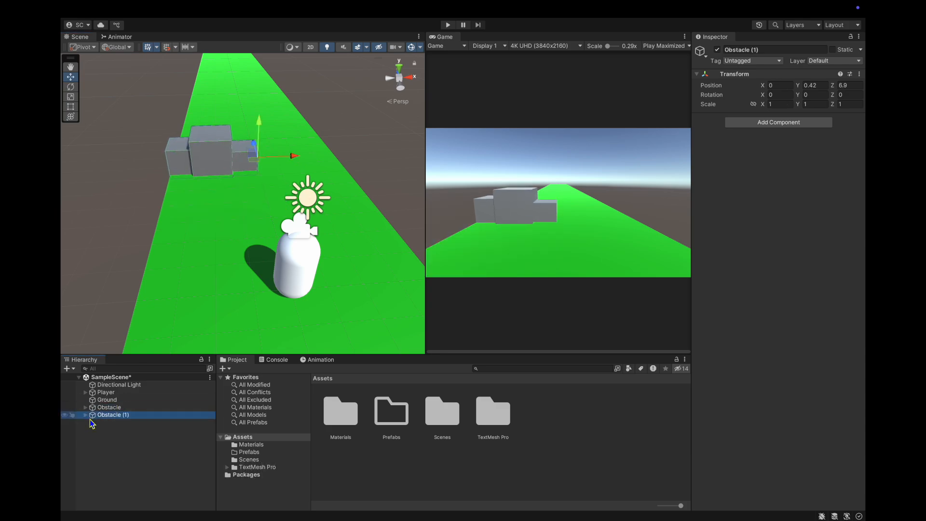
{"action": "key", "text": "ctrl+d"}
{"action": "left_click", "coordinate": [717, 50]}
- In the Obstacle (2) group, move the Rock sideways and add a duplicate rock, arranging the pair across the strip
{"action": "left_click", "coordinate": [85, 422]}
{"action": "left_click", "coordinate": [99, 431]}
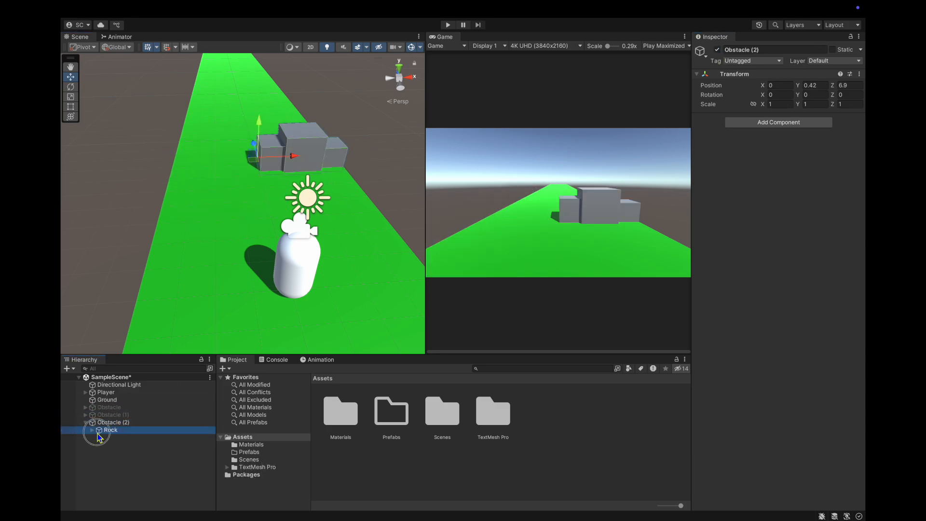
{"action": "mouse_move", "coordinate": [285, 156]}
{"action": "left_mouse_down"}
{"action": "mouse_move", "coordinate": [357, 153]}
{"action": "mouse_move", "coordinate": [242, 157]}
{"action": "mouse_move", "coordinate": [273, 155]}
{"action": "left_mouse_up"}
{"action": "key", "text": "super+d"}
{"action": "key", "text": "r"}
{"action": "key", "text": "w"}
{"action": "left_click", "coordinate": [85, 423]}
- Duplicate the two-rock Obstacle (2) group and deactivate the original
{"action": "left_click", "coordinate": [112, 423]}
{"action": "key", "text": "super+d"}
{"action": "key", "text": "e"}
{"action": "left_click", "coordinate": [112, 422]}
{"action": "left_click", "coordinate": [716, 50]}
{"action": "left_click", "coordinate": [103, 430]}
{"action": "left_click", "coordinate": [85, 430]}
- Reposition and rescale the two rocks inside Obstacle (3) to form a different arrangement across the strip
{"action": "left_click", "coordinate": [113, 444]}
{"action": "key", "text": "w"}
{"action": "left_click_drag", "start_coordinate": [268, 159], "coordinate": [205, 159]}
{"action": "left_click", "coordinate": [115, 438]}
{"action": "key", "text": "e"}
{"action": "key", "text": "r"}
{"action": "key", "text": "w"}
{"action": "left_click_drag", "start_coordinate": [243, 159], "coordinate": [235, 159]}
{"action": "left_click", "coordinate": [139, 438]}
{"action": "left_click", "coordinate": [137, 445]}
{"action": "key", "text": "r"}
{"action": "left_click_drag", "start_coordinate": [329, 155], "coordinate": [337, 155]}
{"action": "key", "text": "w"}
{"action": "left_click_drag", "start_coordinate": [367, 156], "coordinate": [364, 155]}
{"action": "left_click", "coordinate": [116, 438]}
- Reactivate the four obstacle groups, save them as prefabs in the Prefabs folder and delete them from the scene
{"action": "left_click", "coordinate": [86, 430]}
{"action": "left_click", "coordinate": [109, 430]}
{"action": "left_click", "coordinate": [118, 407], "text": "shift"}
{"action": "left_click", "coordinate": [717, 50]}
{"action": "left_click_drag", "start_coordinate": [109, 414], "coordinate": [391, 412]}
{"action": "right_click", "coordinate": [140, 414]}
{"action": "left_click", "coordinate": [190, 239]}
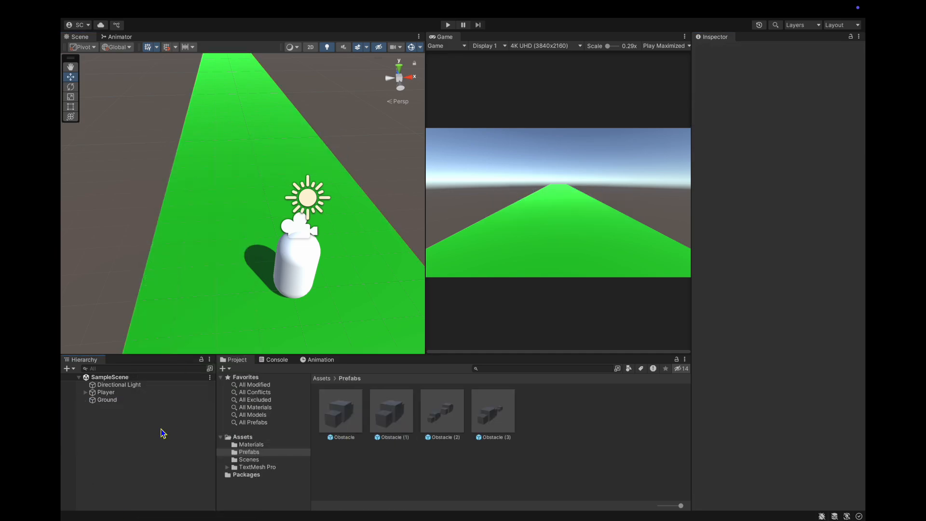
- Duplicate the Ground material in the Materials folder and rename the copy as Sky
{"action": "left_click", "coordinate": [322, 379]}
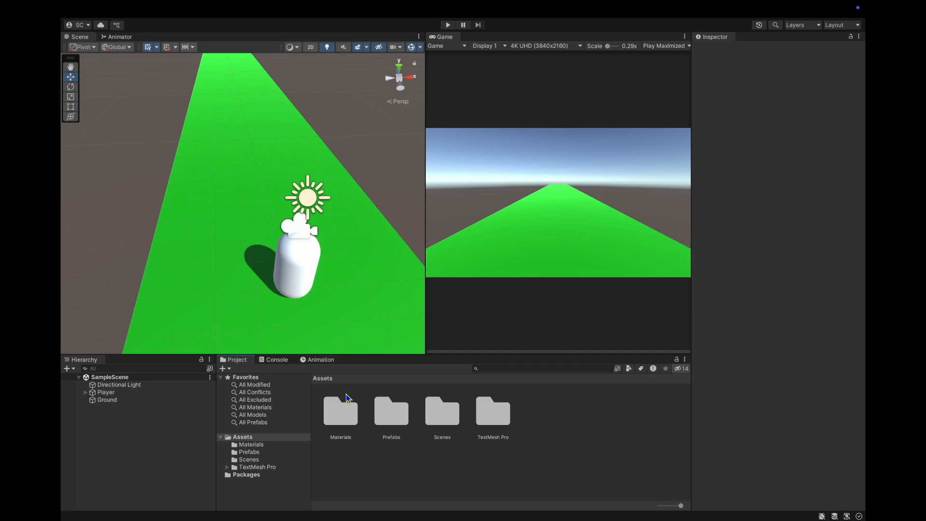
{"action": "double_click", "coordinate": [343, 407]}
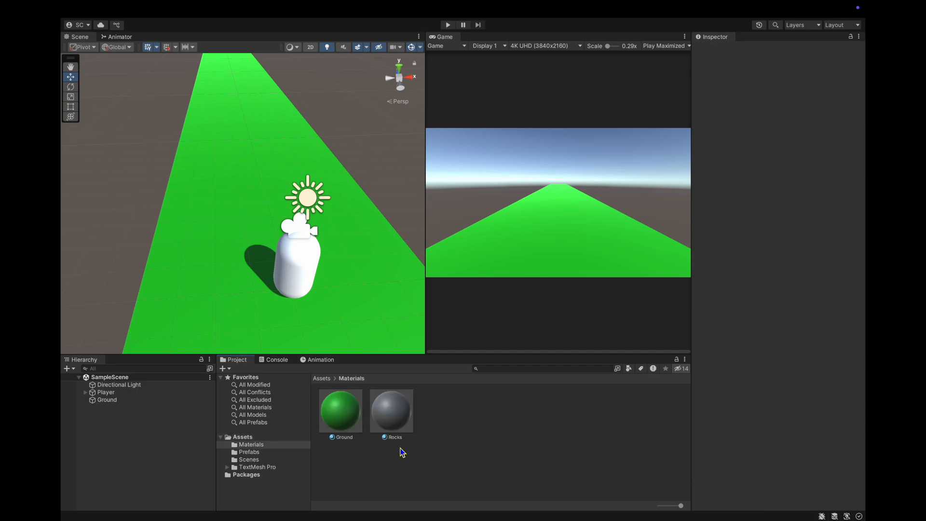
{"action": "left_click", "coordinate": [340, 418]}
{"action": "key", "text": "super+d"}
{"action": "right_click", "coordinate": [394, 415]}
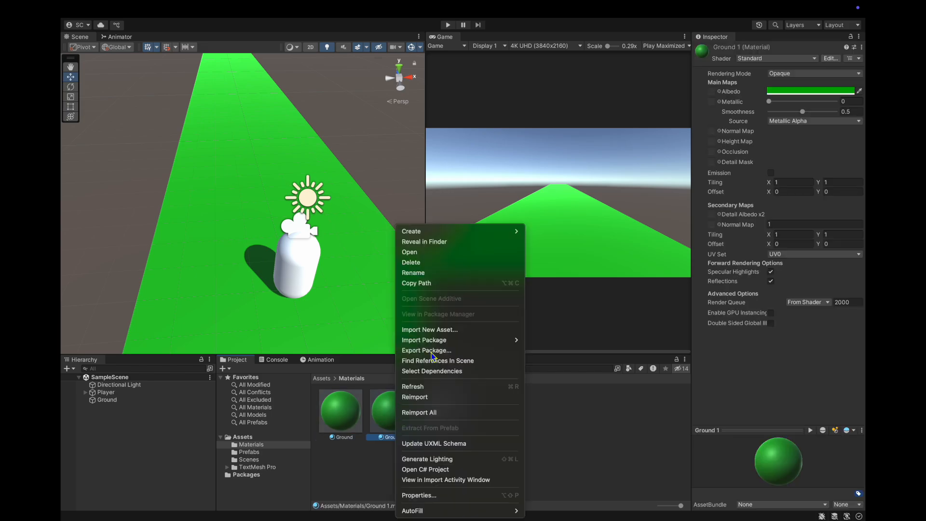
{"action": "left_click", "coordinate": [430, 273]}
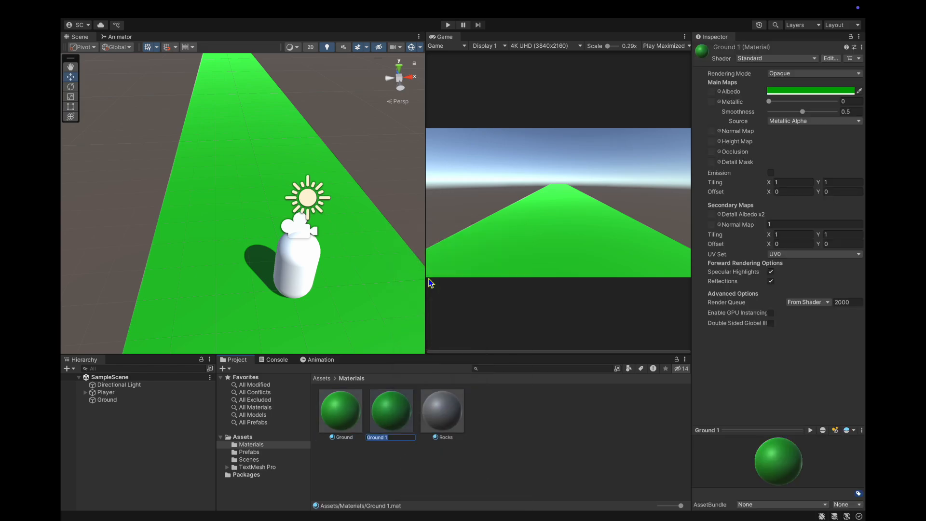
{"action": "type", "text": "Sky"}
{"action": "key", "text": "Return"}
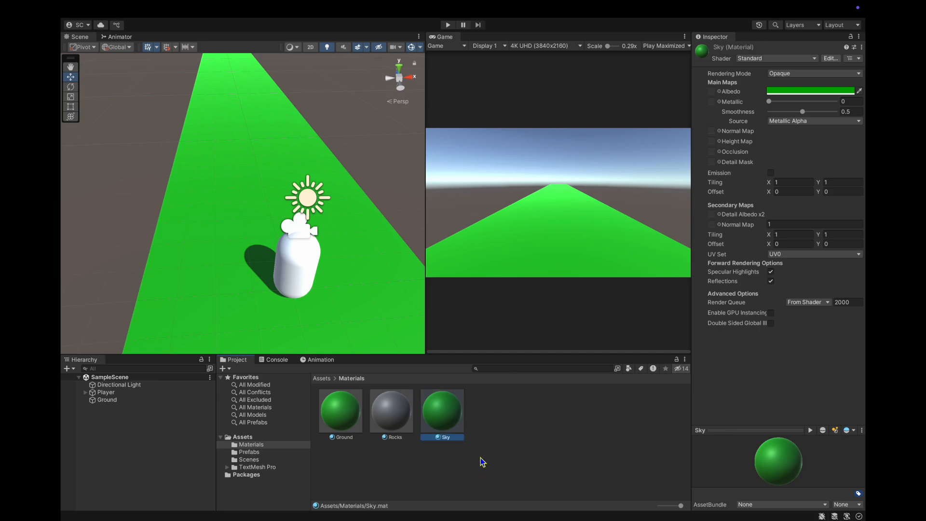
- Assign the Sky material as the skybox material in the scene's environment lighting settings
{"action": "mouse_move", "coordinate": [366, 10]}
{"action": "left_click", "coordinate": [322, 9]}
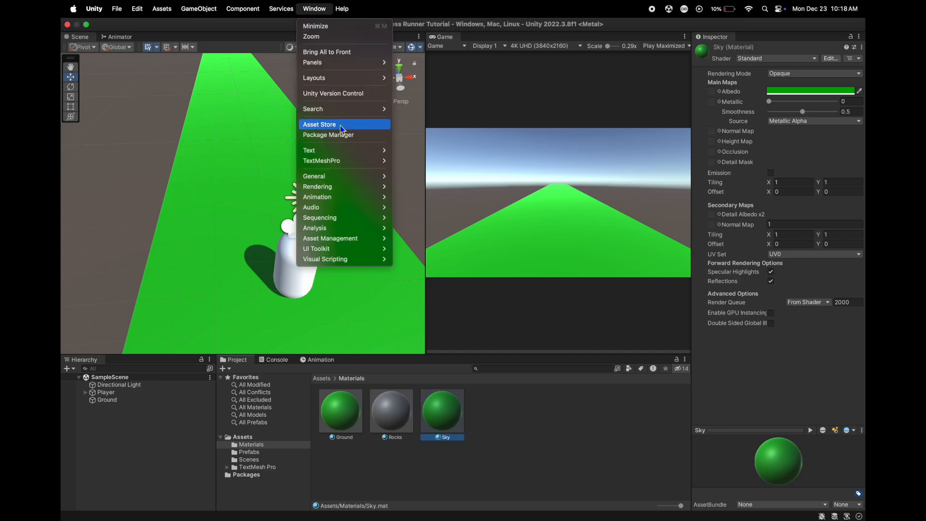
{"action": "mouse_move", "coordinate": [341, 187]}
{"action": "left_click", "coordinate": [410, 187]}
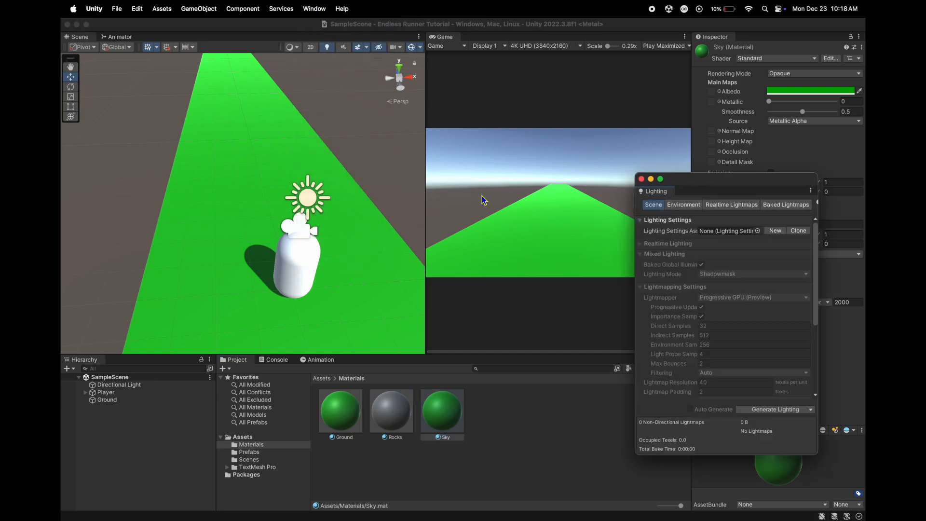
{"action": "left_click", "coordinate": [685, 205]}
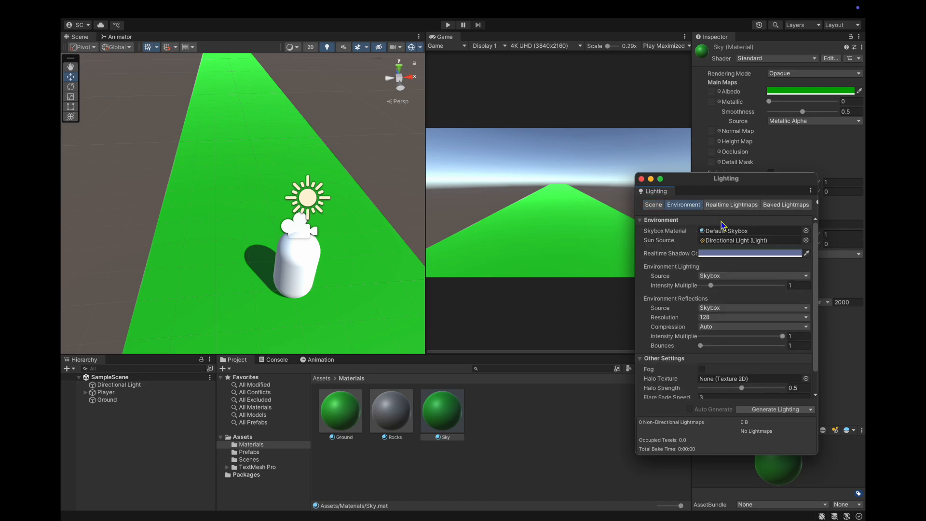
{"action": "left_click_drag", "start_coordinate": [451, 414], "coordinate": [749, 233]}
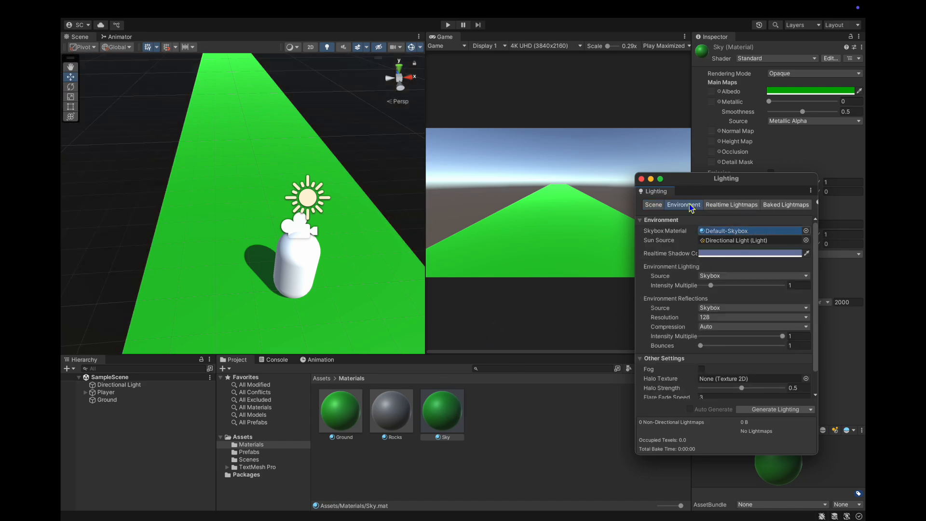
- Close the lighting settings and change the Sky material's shader to Skybox/Panoramic
{"action": "left_click", "coordinate": [641, 179]}
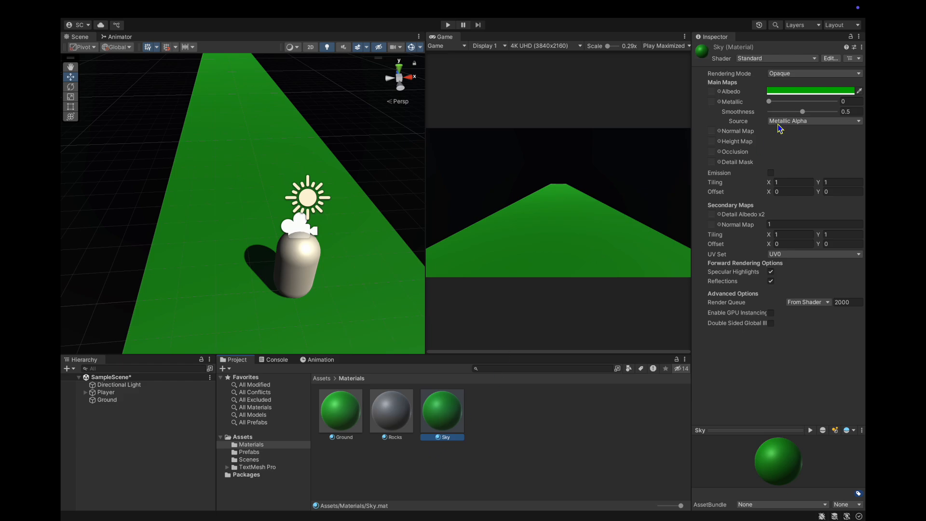
{"action": "left_click", "coordinate": [807, 91]}
{"action": "left_click", "coordinate": [763, 81]}
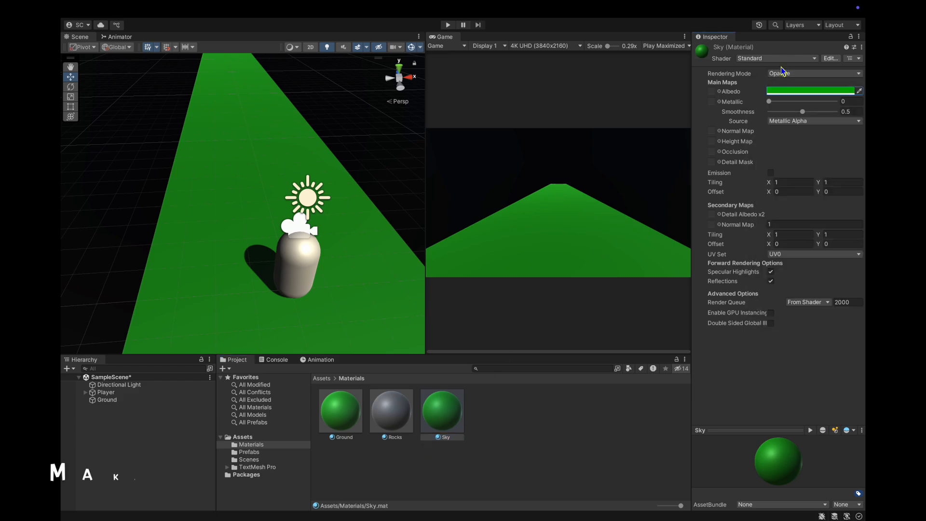
{"action": "left_click", "coordinate": [777, 58]}
{"action": "left_click", "coordinate": [771, 129]}
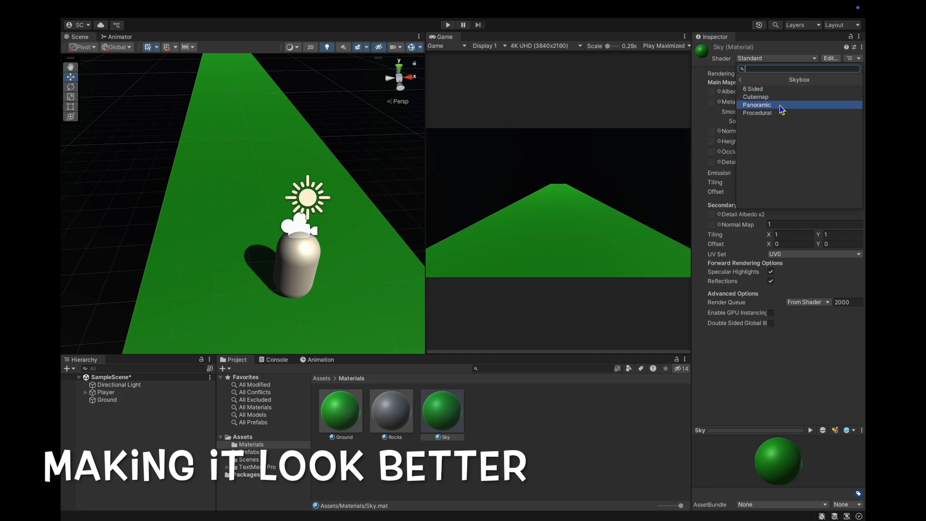
{"action": "left_click", "coordinate": [780, 105]}
- Set the Sky material's tint color to a dark navy blue, hexadecimal 020225
{"action": "left_click", "coordinate": [840, 73]}
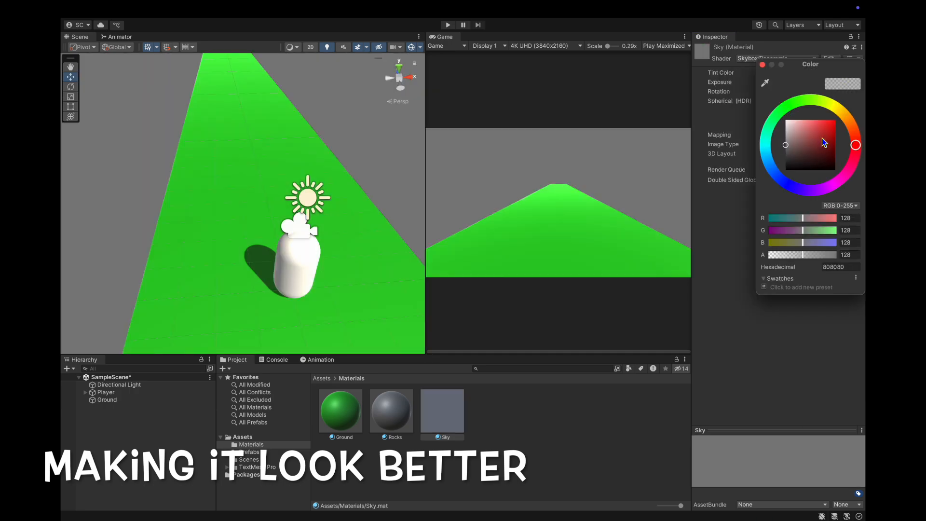
{"action": "mouse_move", "coordinate": [820, 137]}
{"action": "left_mouse_down"}
{"action": "mouse_move", "coordinate": [834, 123]}
{"action": "mouse_move", "coordinate": [832, 167]}
{"action": "mouse_move", "coordinate": [814, 164]}
{"action": "mouse_move", "coordinate": [834, 163]}
{"action": "left_mouse_up"}
{"action": "left_click", "coordinate": [787, 186]}
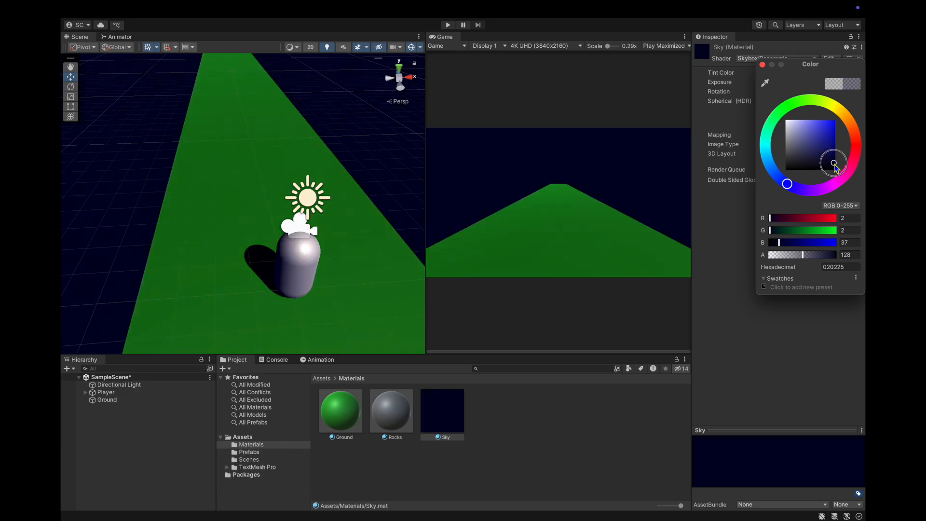
{"action": "left_click", "coordinate": [602, 388]}
{"action": "right_click_drag", "start_coordinate": [227, 244], "coordinate": [216, 207]}
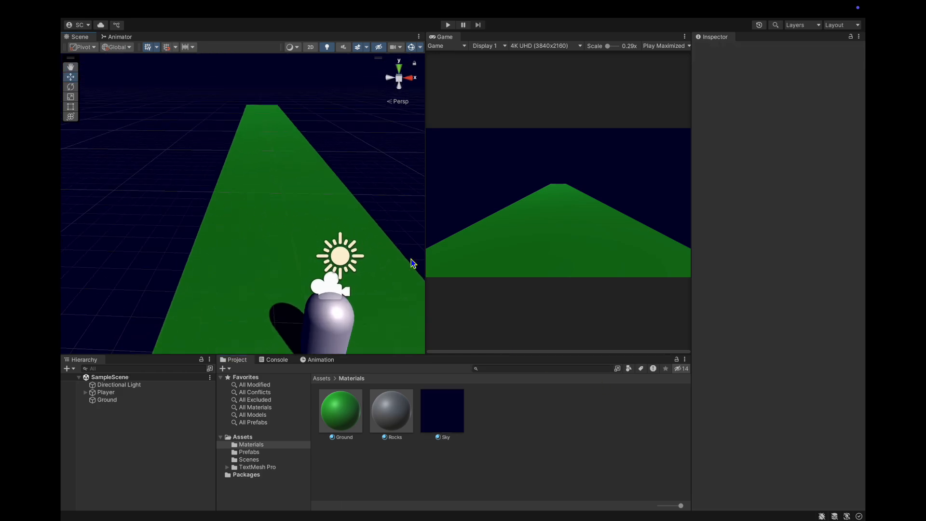